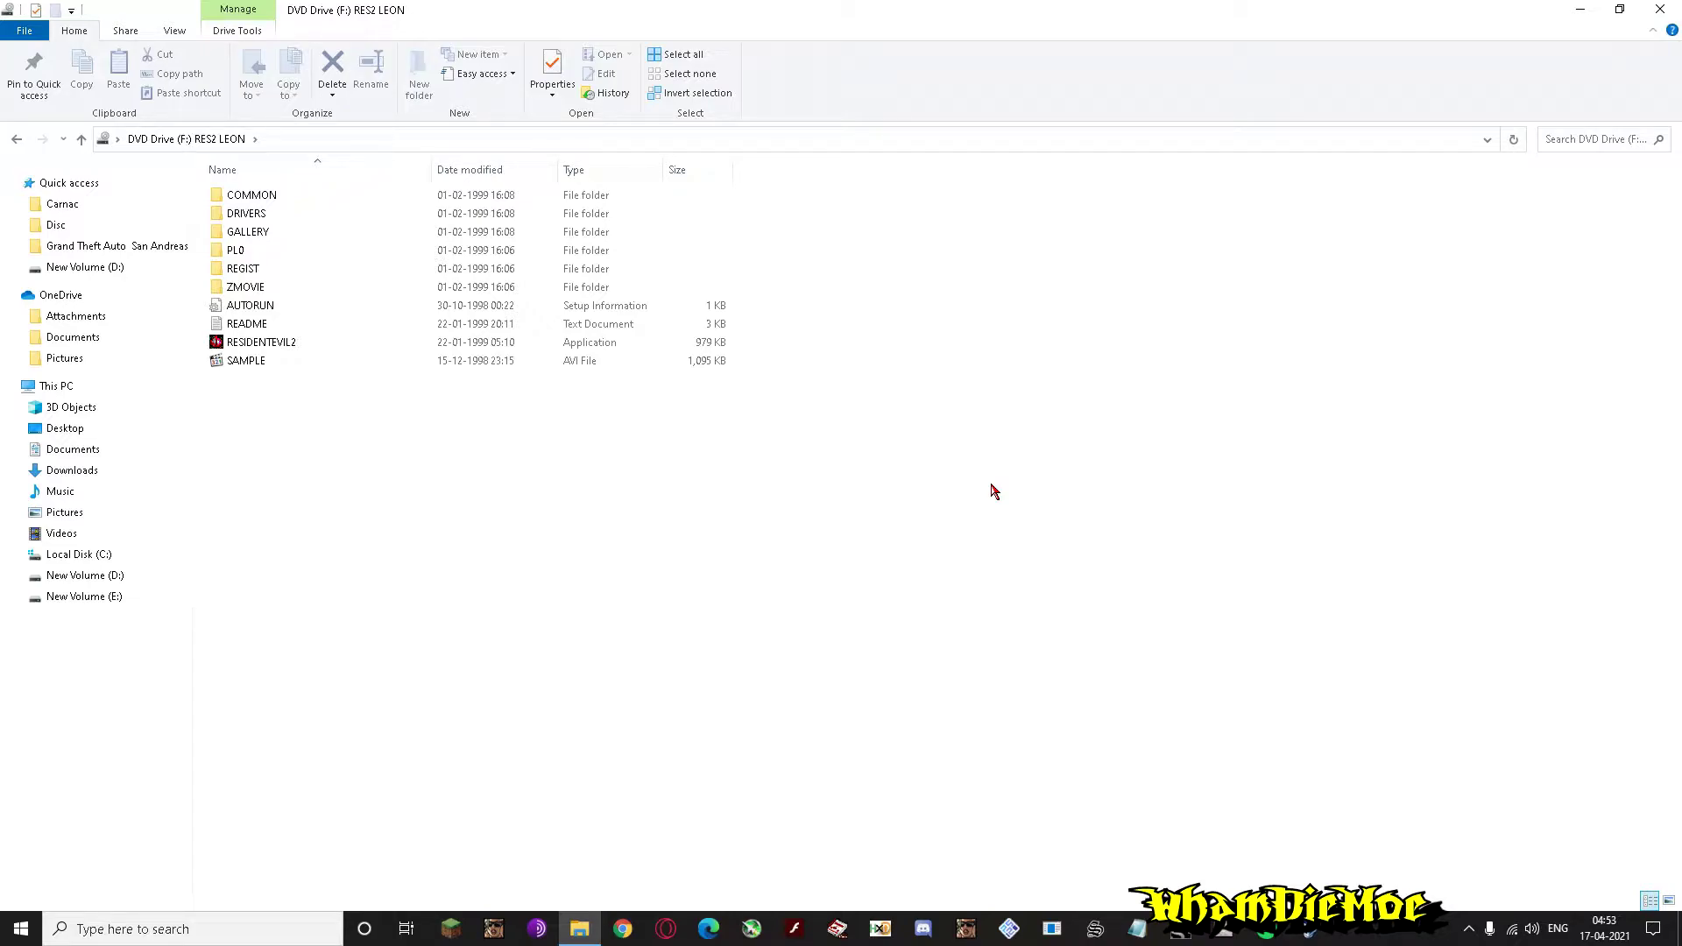
Step: In the Resident Evil 2 launcher options, keep Rendition V2200 and 320 x 240 16-bit full screen
double_click(435, 341)
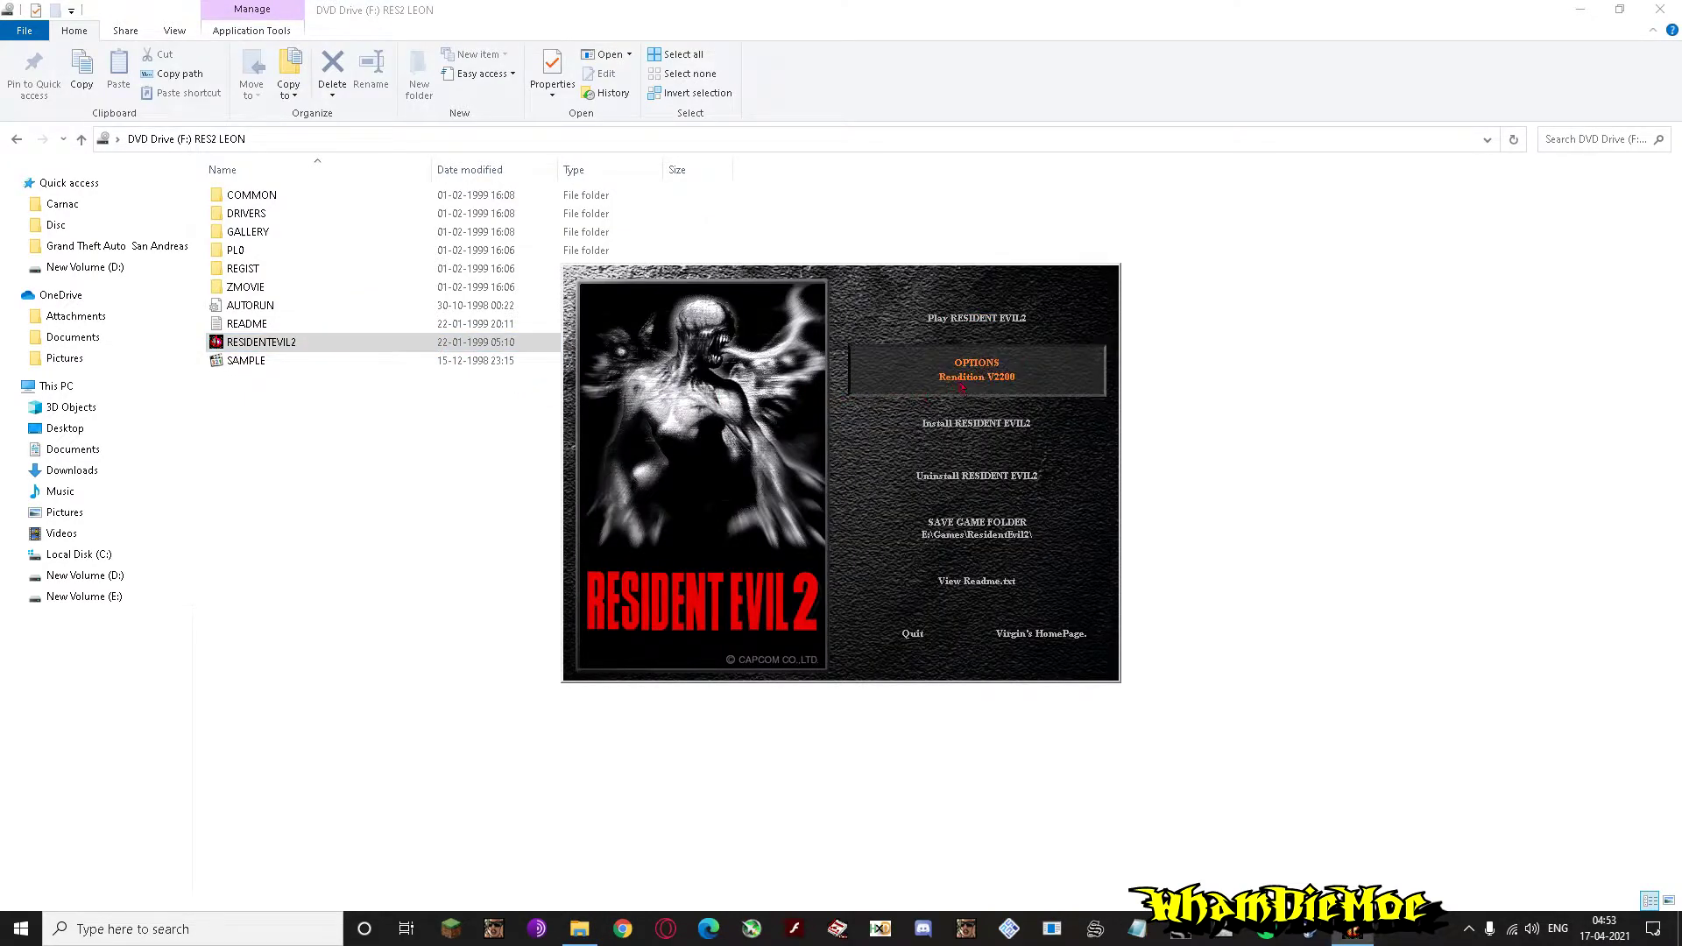
left_click(1038, 385)
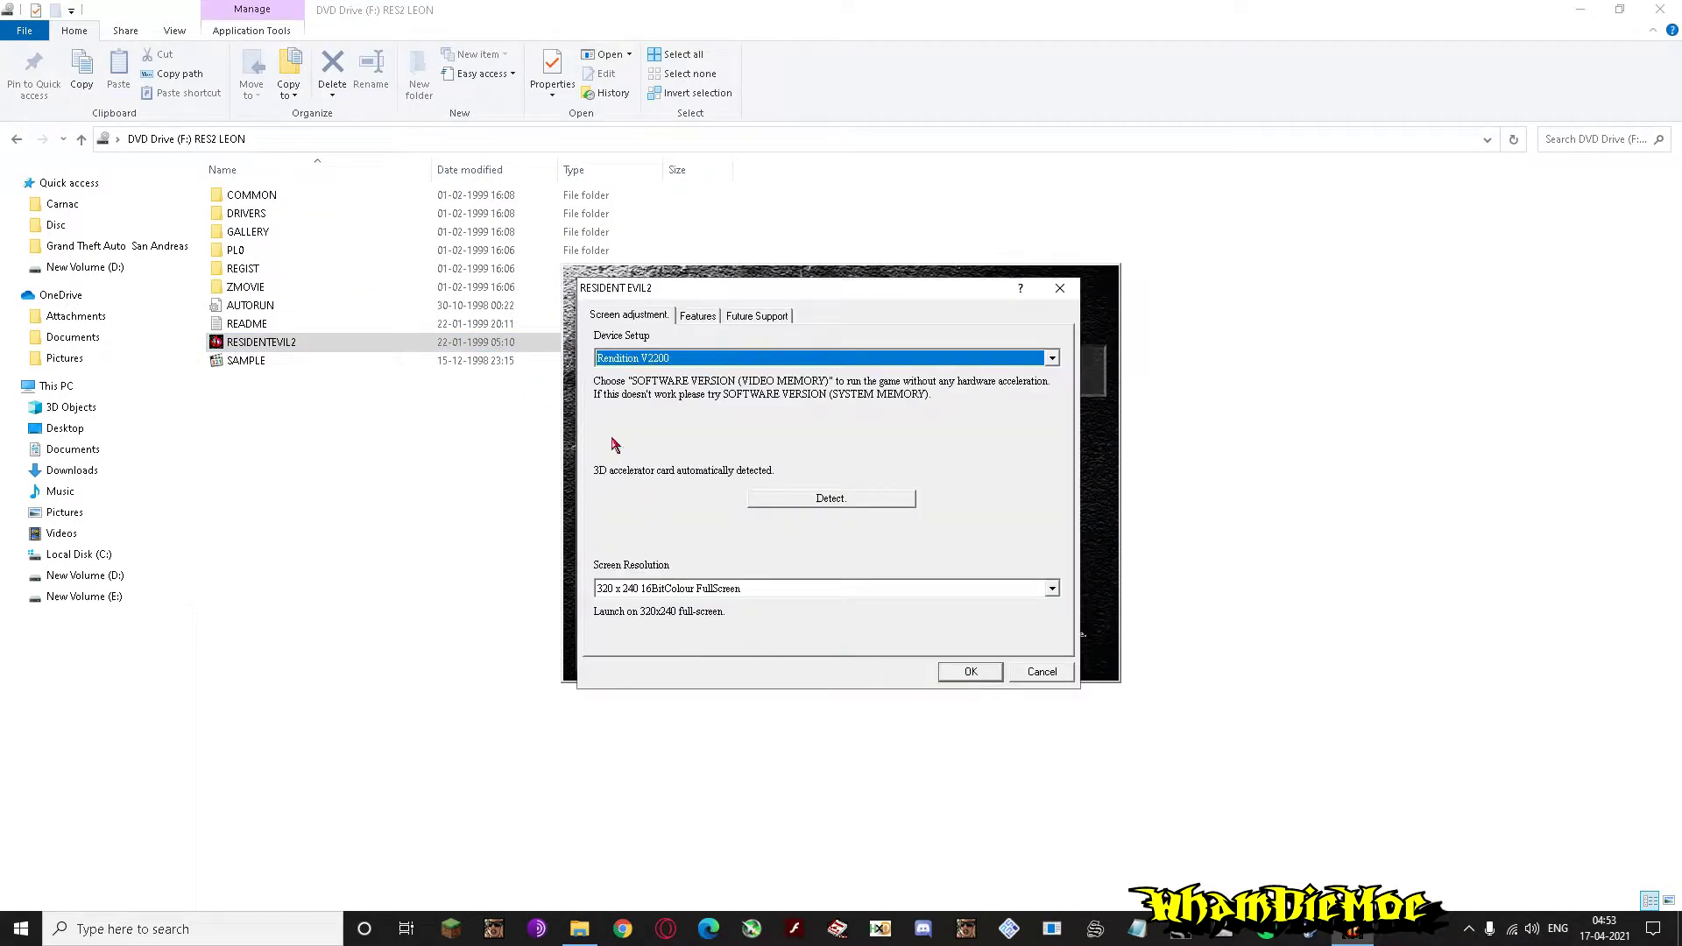
left_click(621, 364)
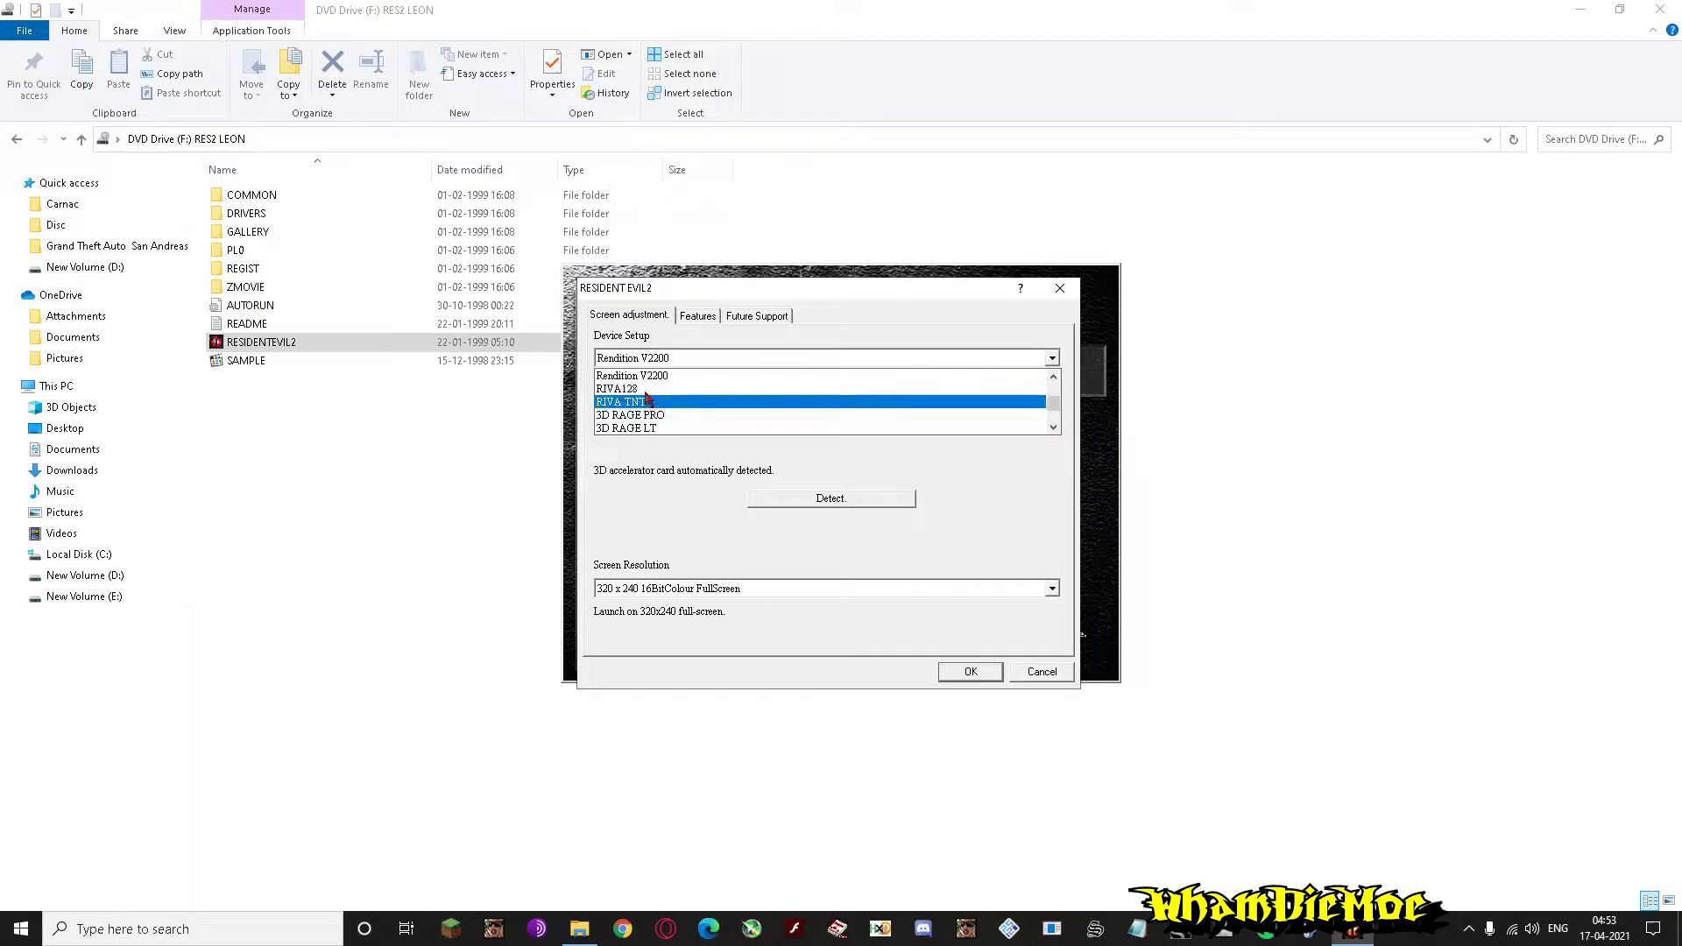
left_click(693, 377)
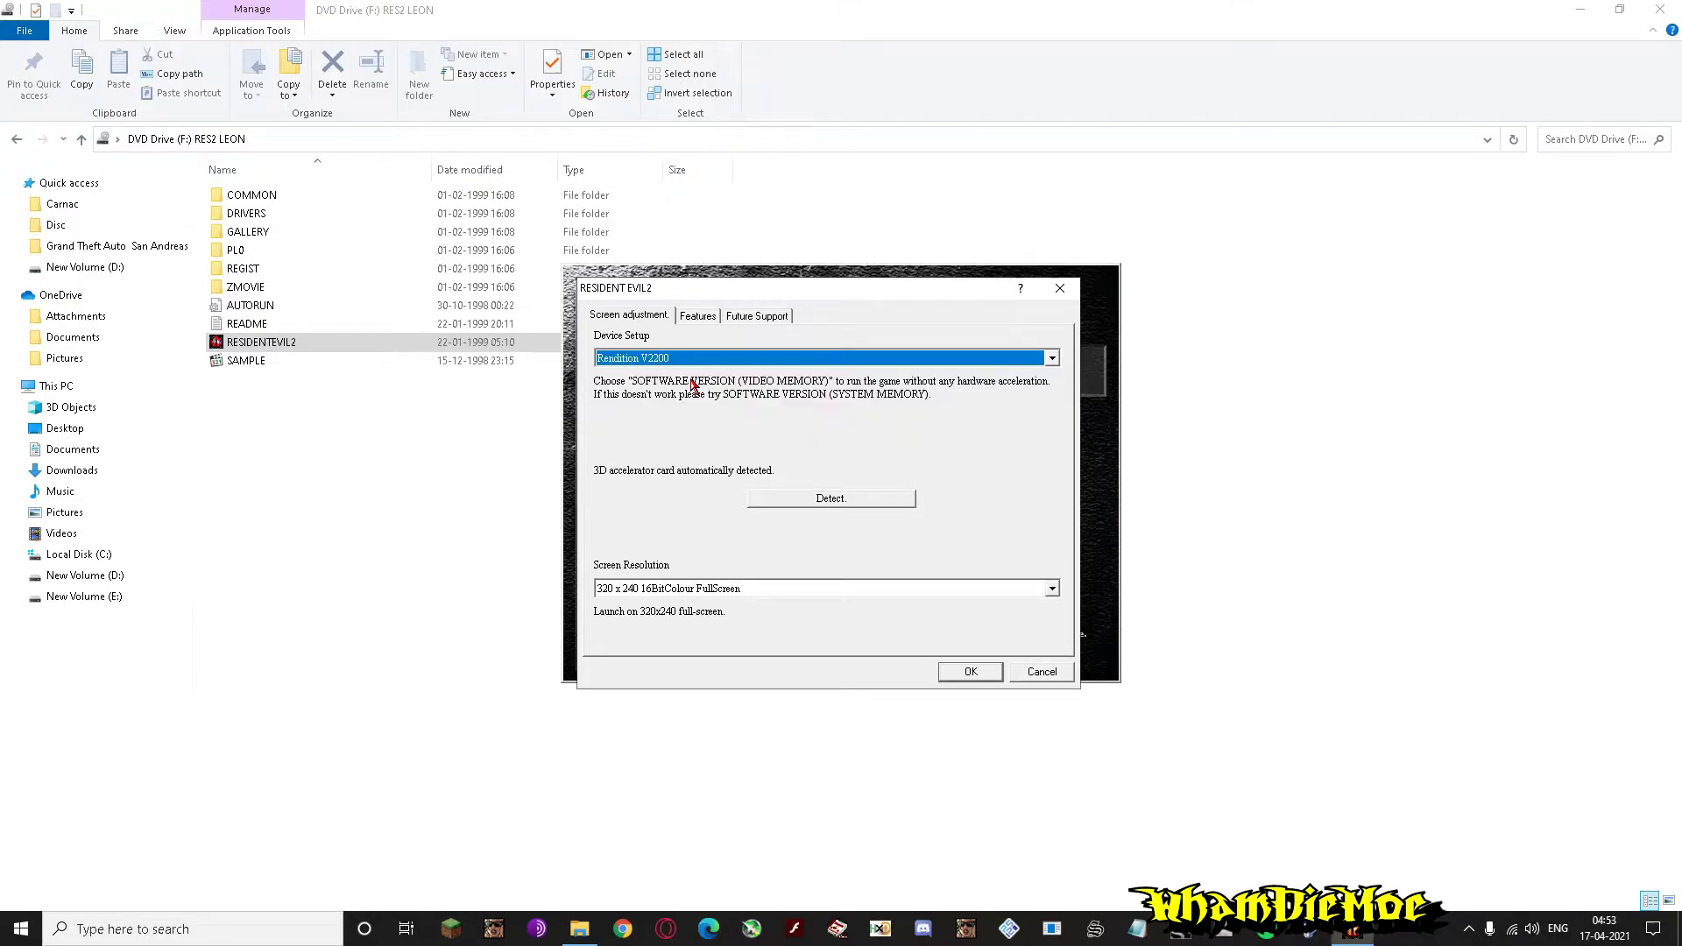
left_click(684, 589)
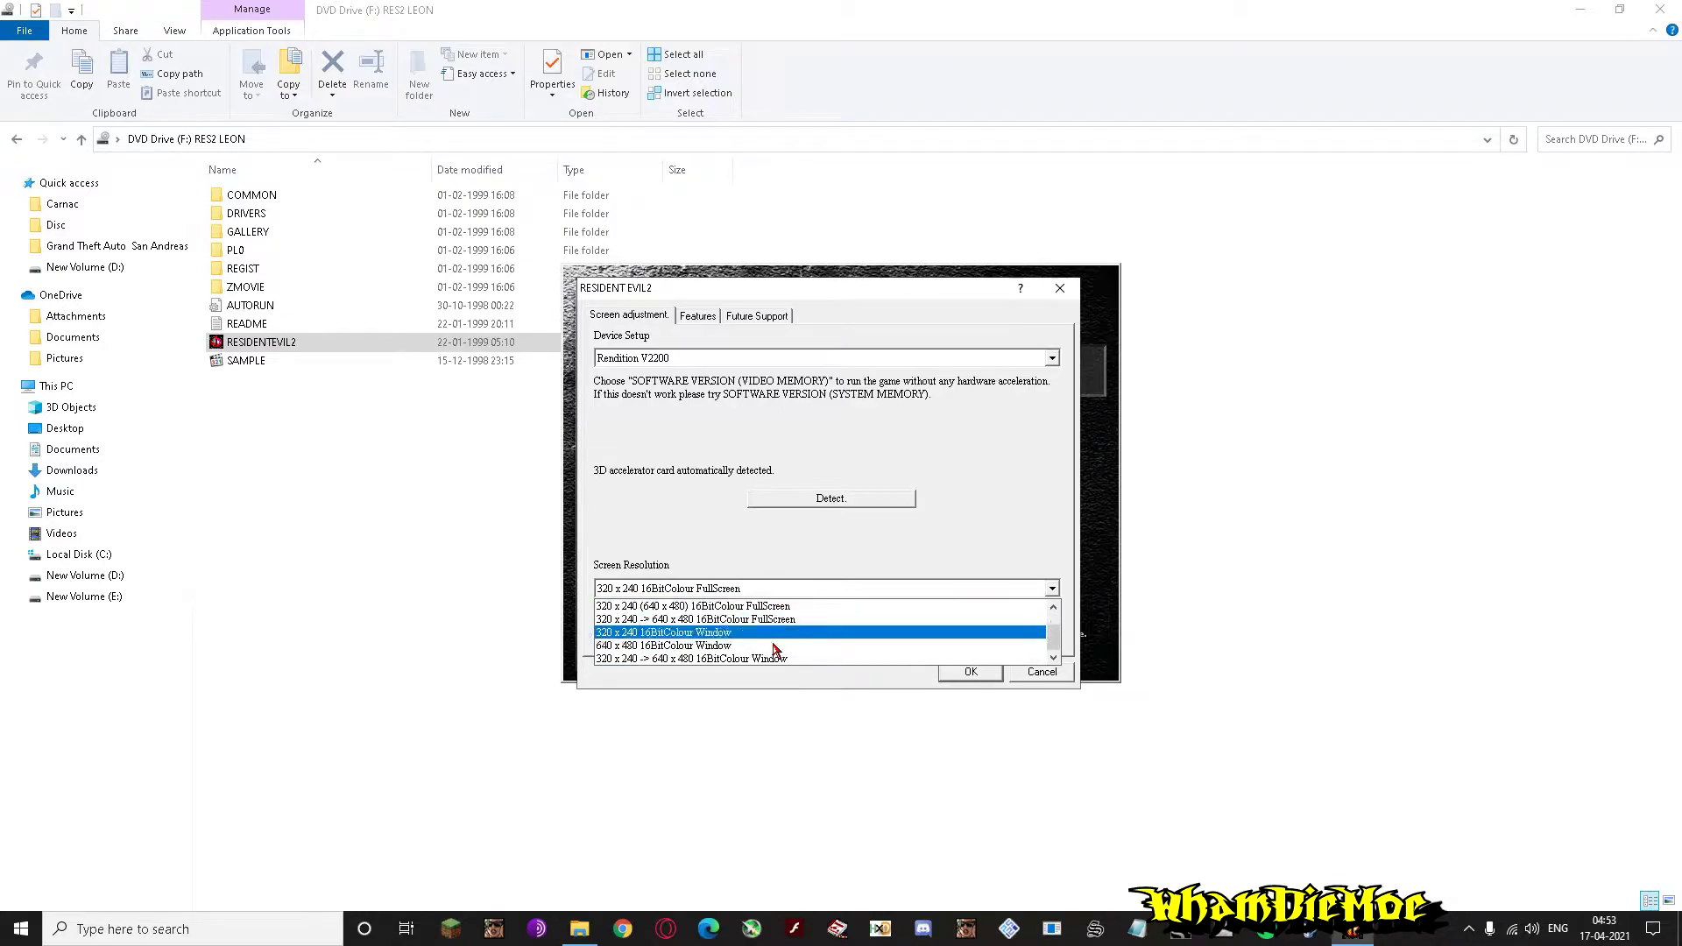
left_click(964, 676)
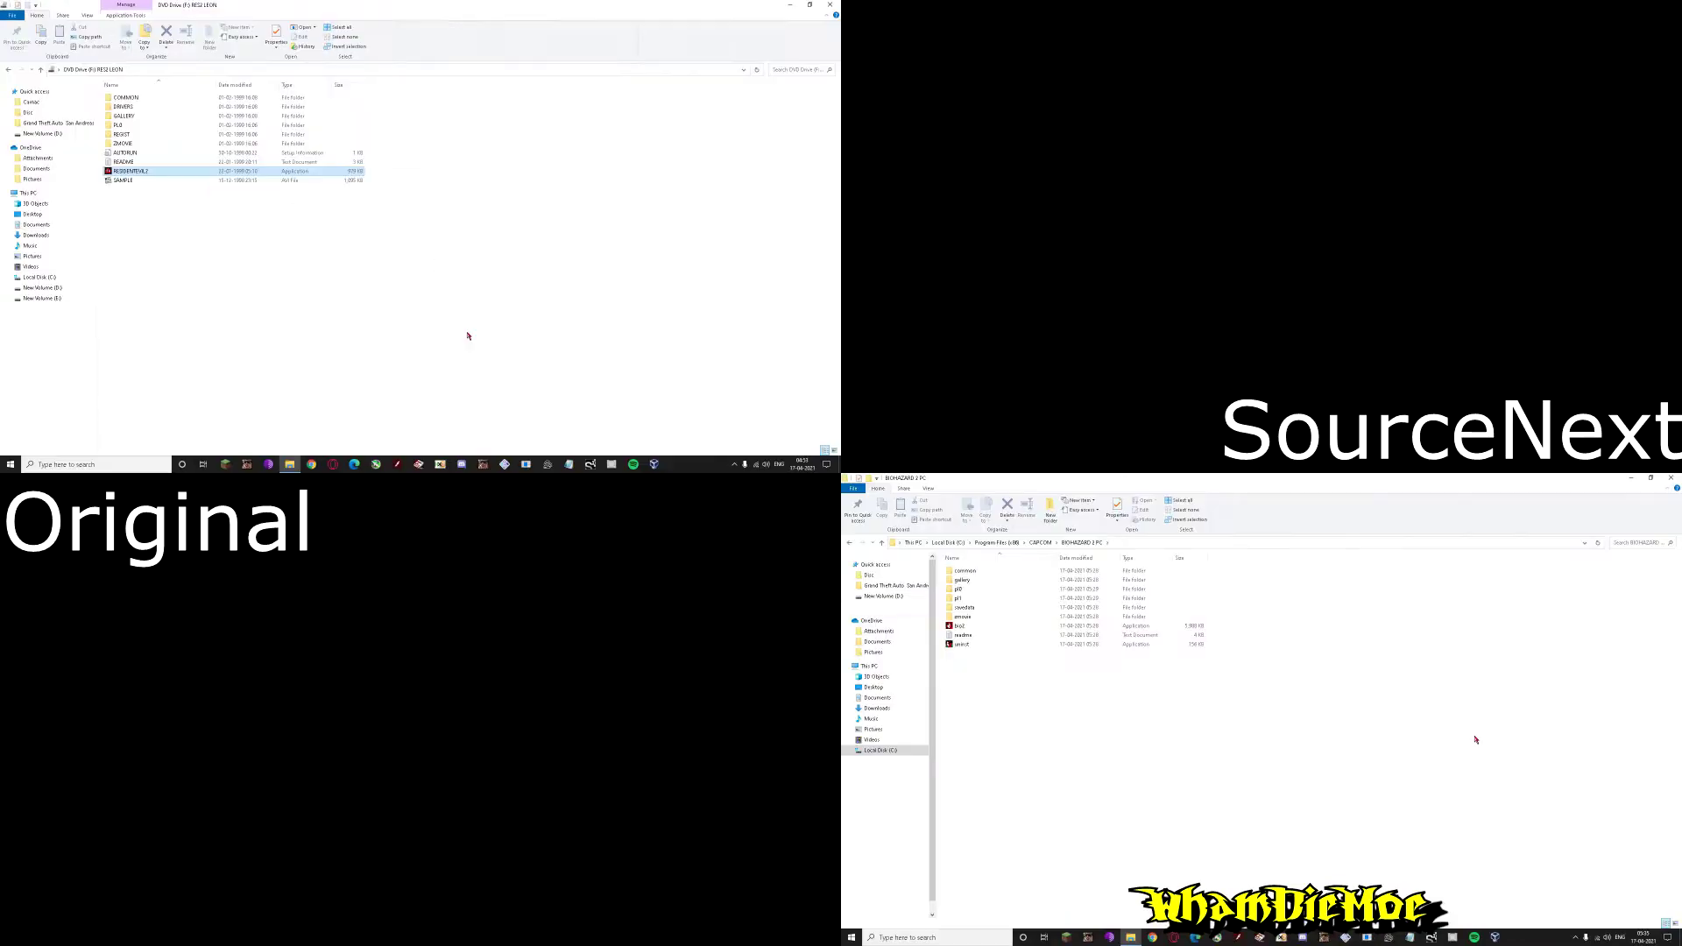
Step: Open the REGIST folder and view the bio2 file's compatibility settings
double_click(158, 137)
right_click(965, 626)
left_click(1009, 845)
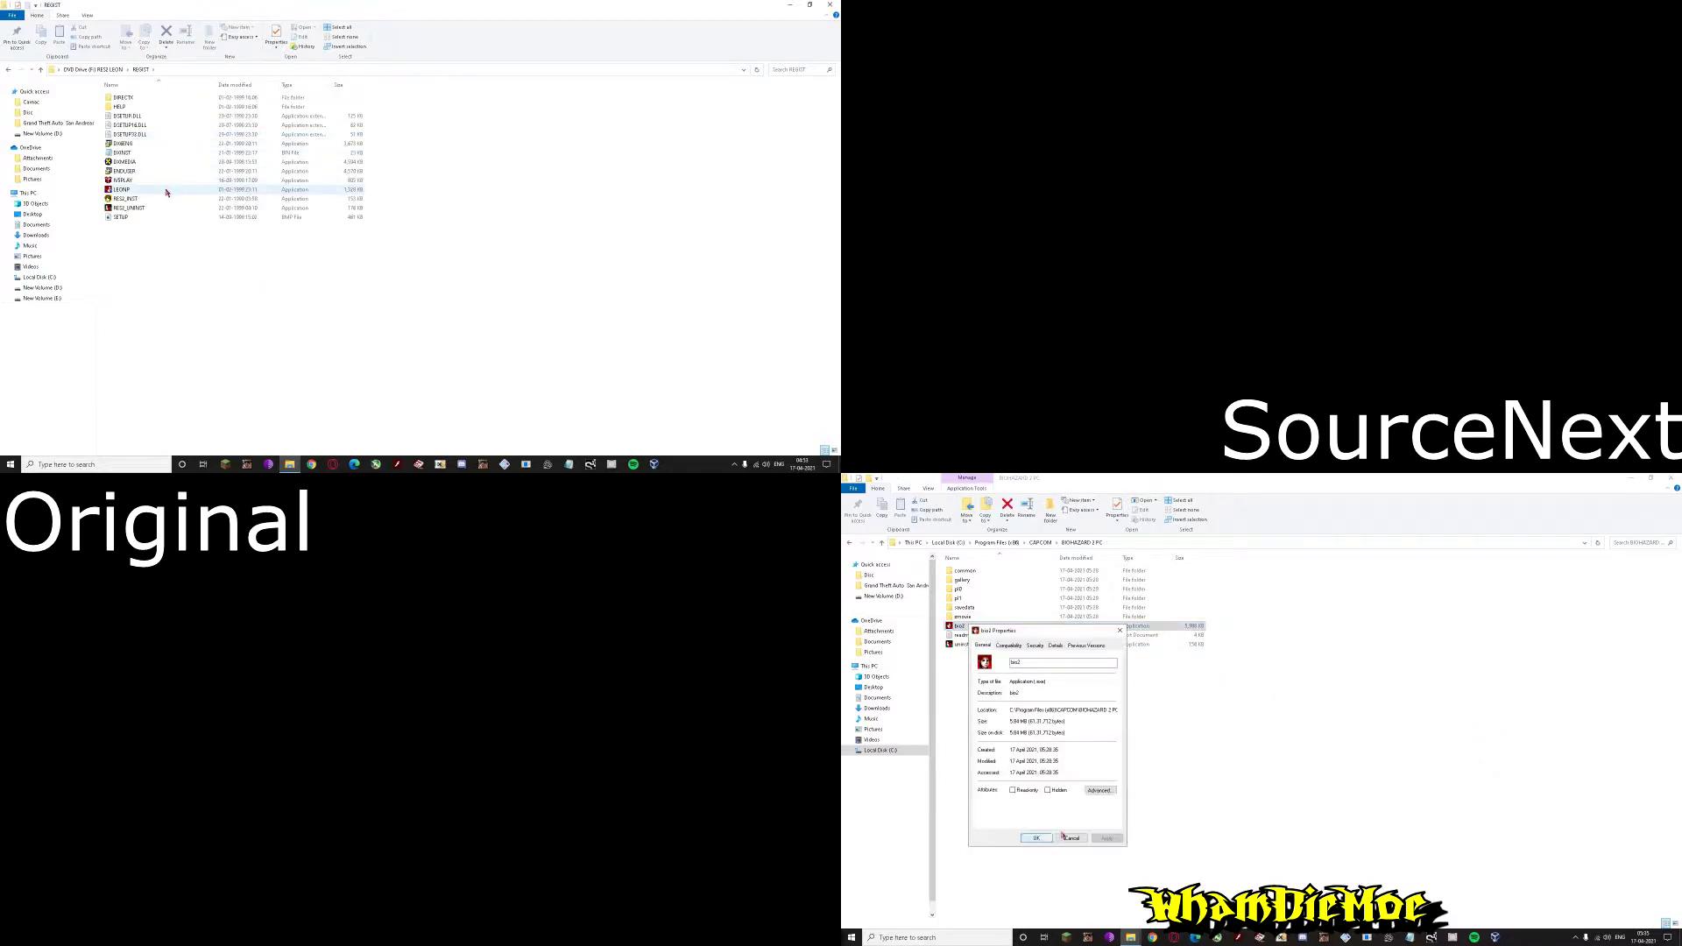
left_click(1011, 647)
Step: Give LEONP Windows XP SP2 mode, 16-bit reduced colour and administrator rights, and apply
right_click(128, 193)
left_click(1014, 734)
left_click(192, 362)
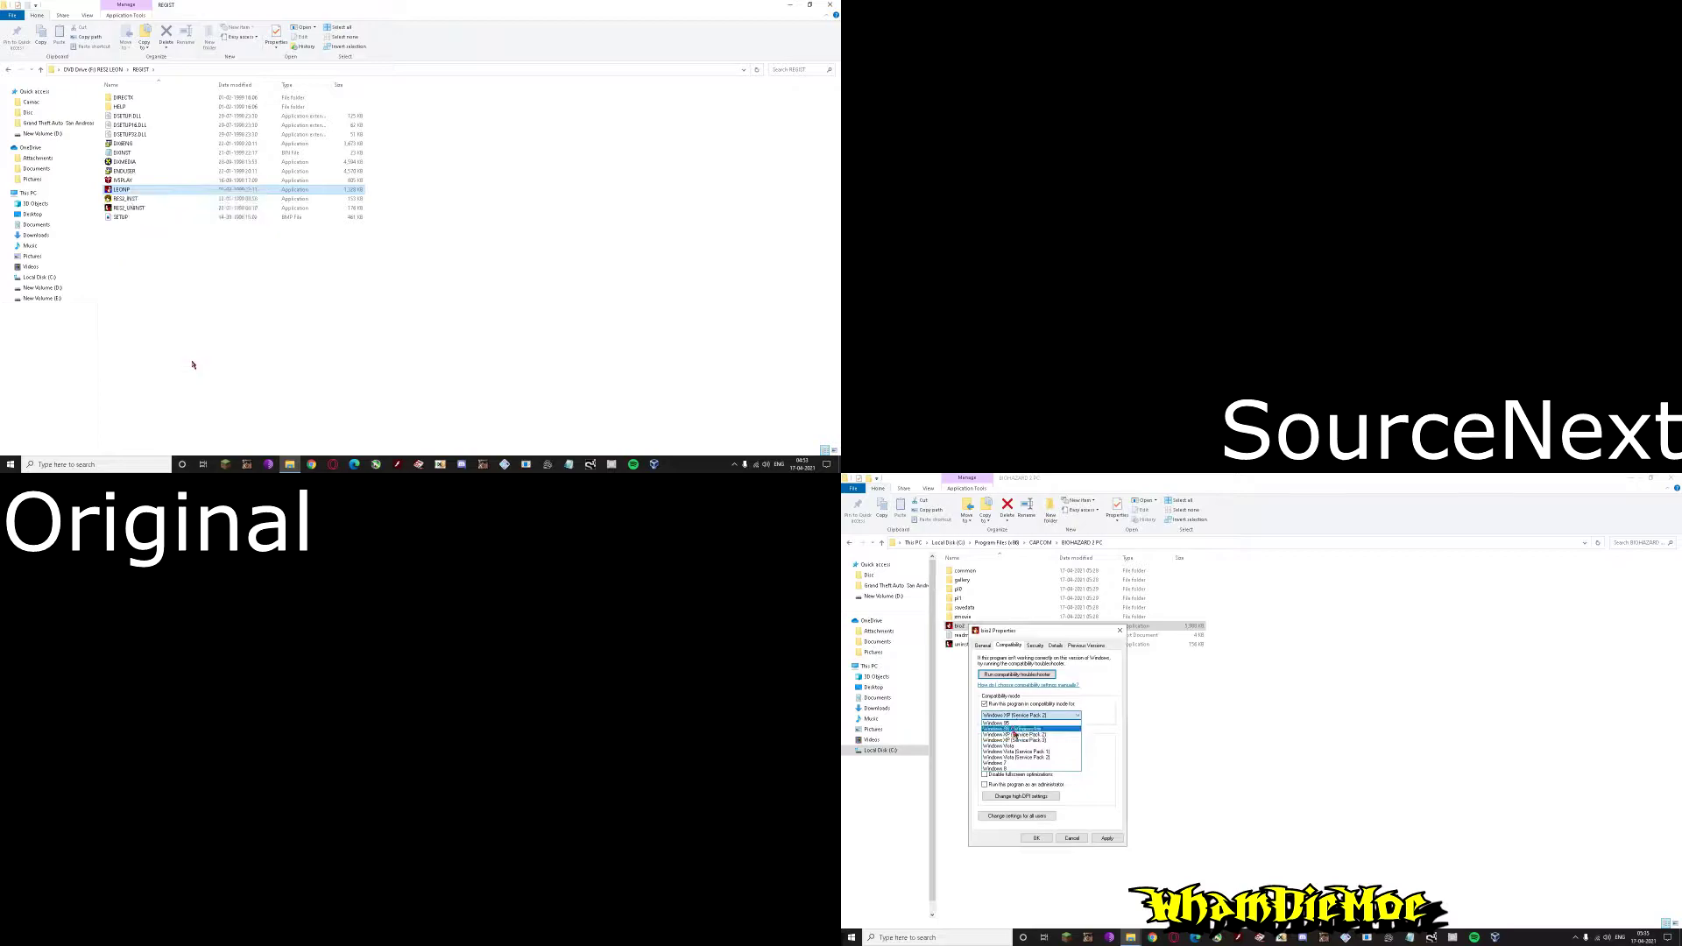
left_click(171, 213)
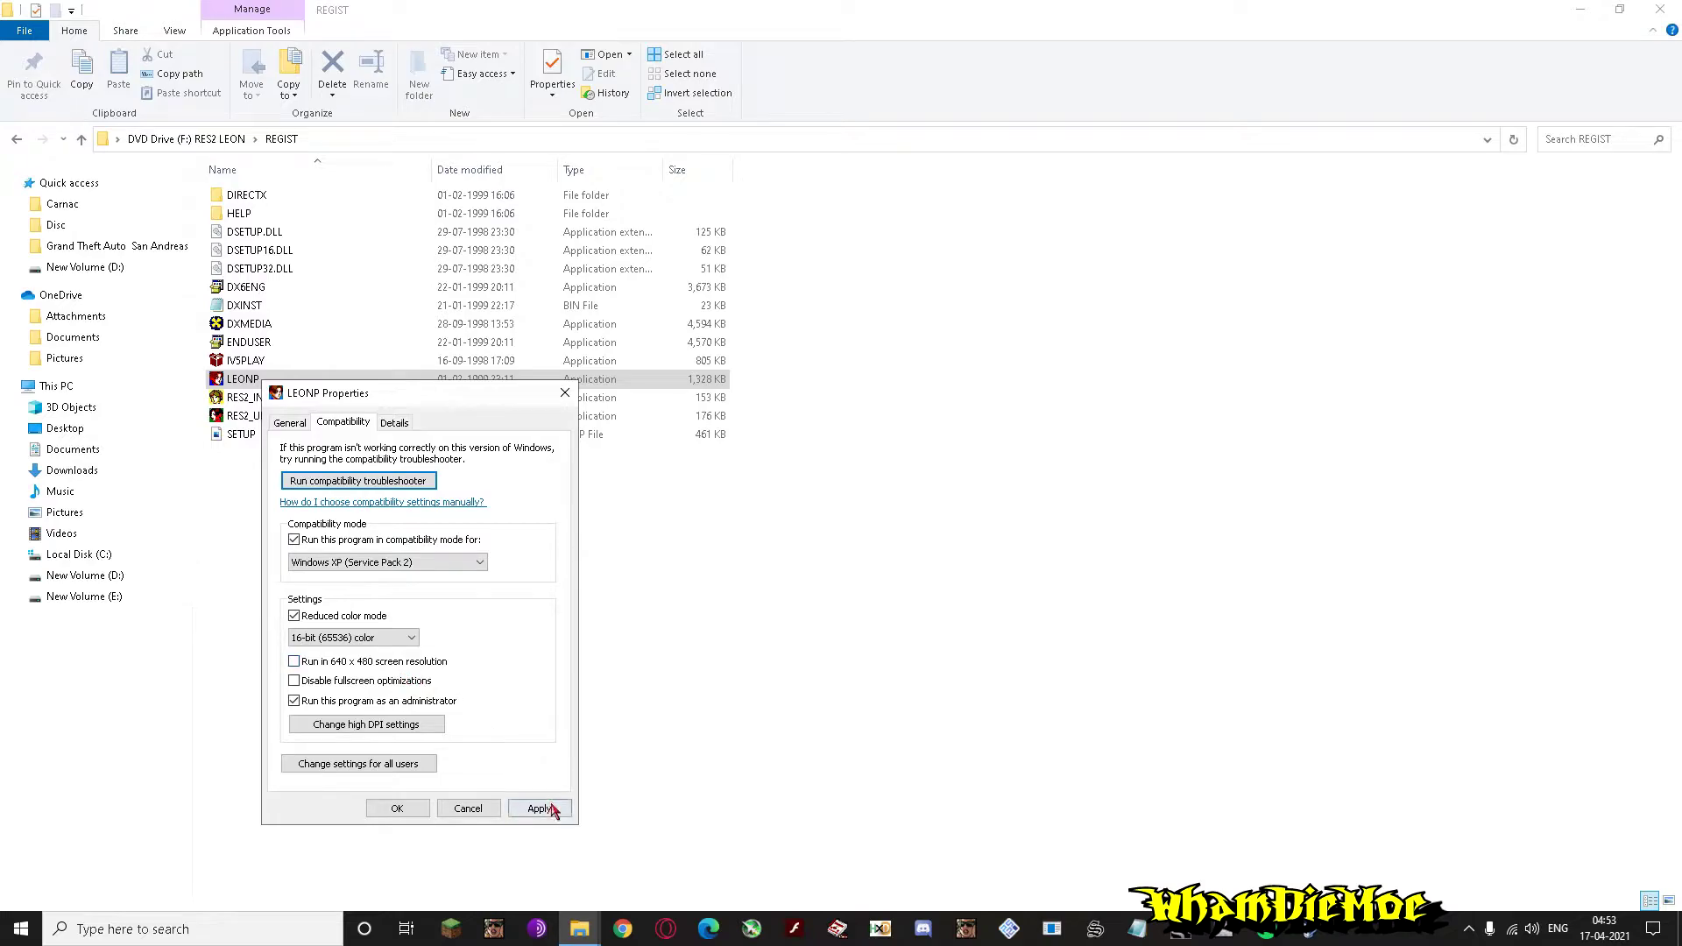
left_click(395, 809)
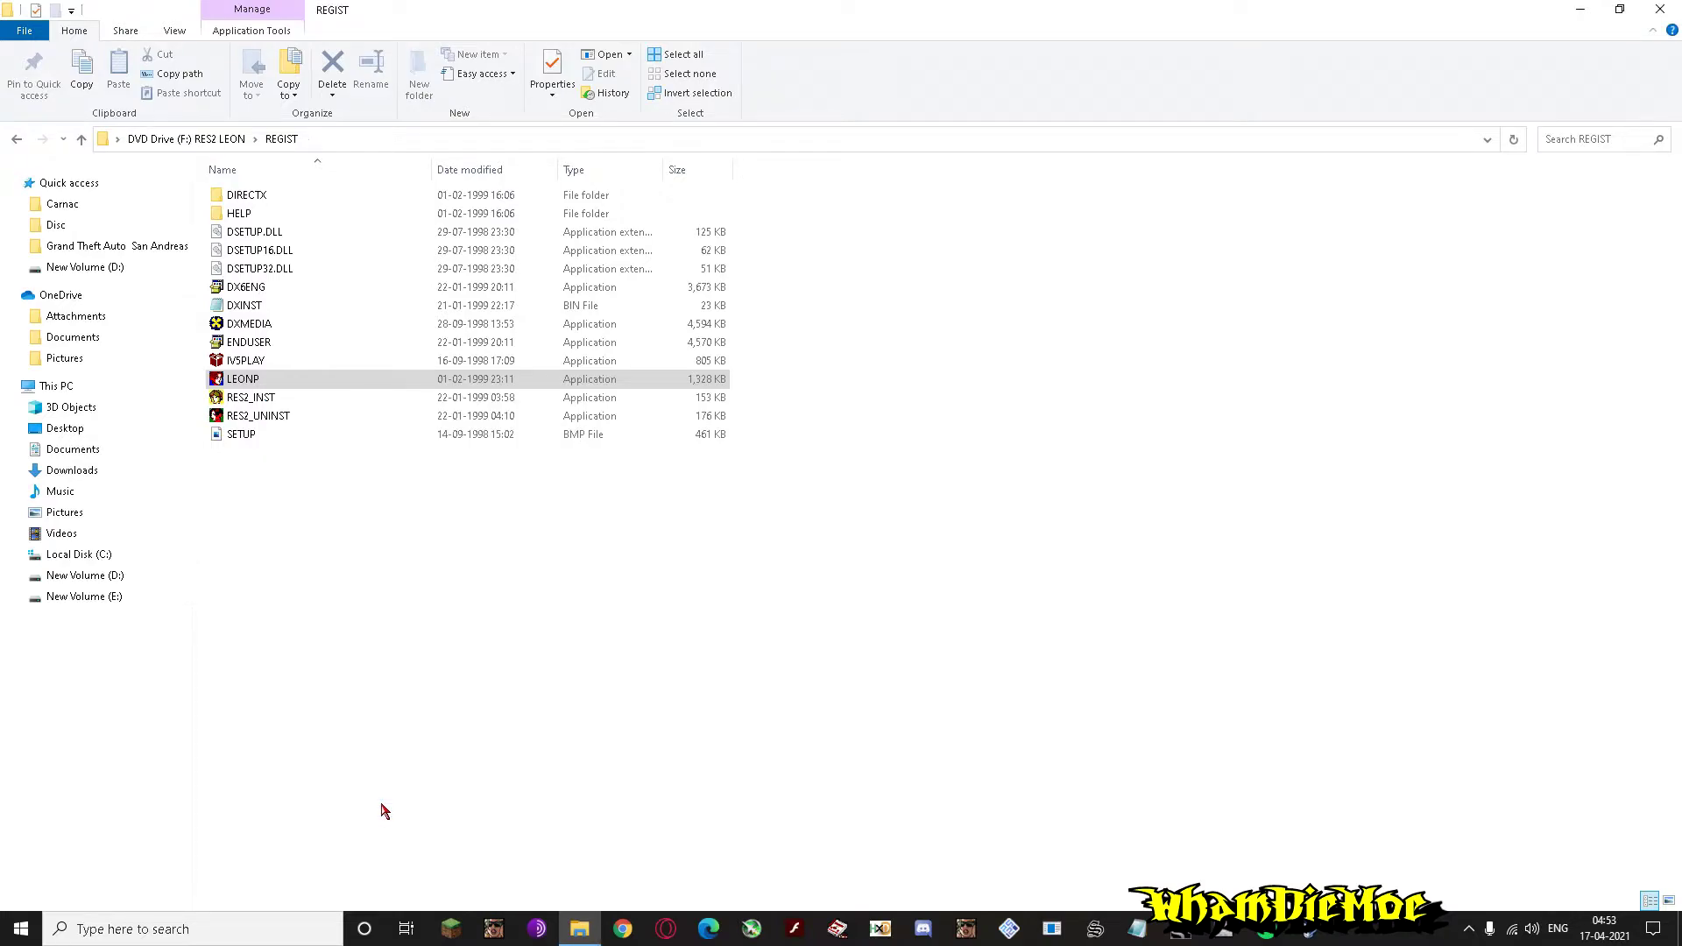
Step: Test-launch LEONP, then enable its 640 x 480 screen resolution compatibility option
double_click(271, 381)
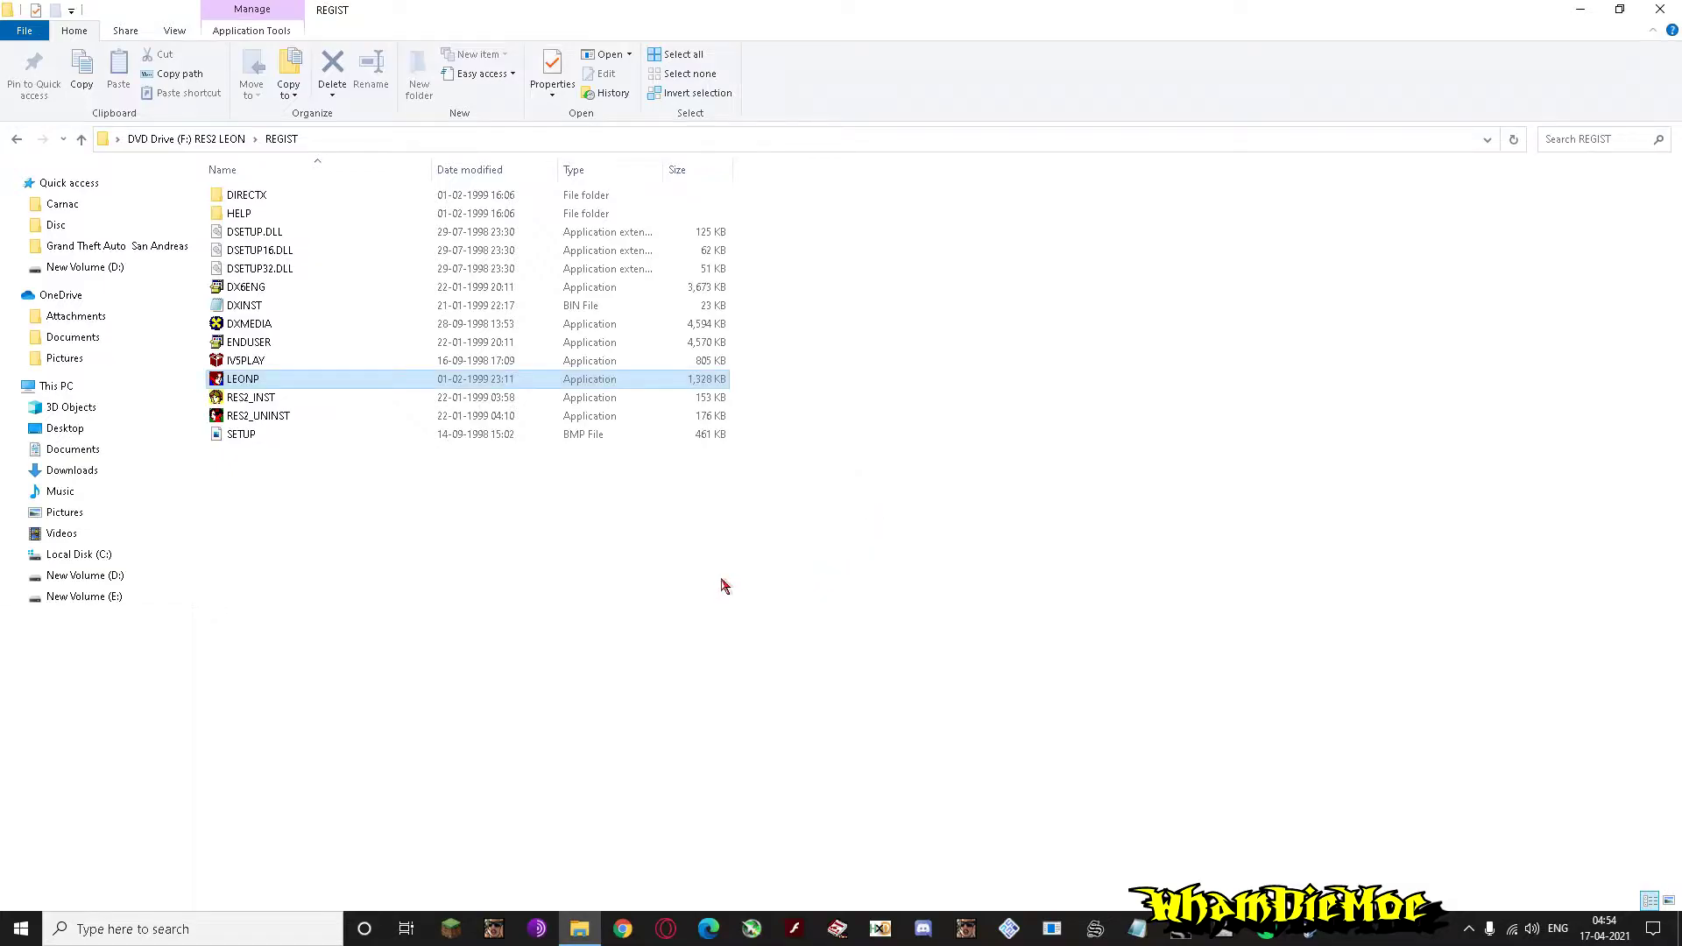
right_click(271, 378)
left_click(364, 722)
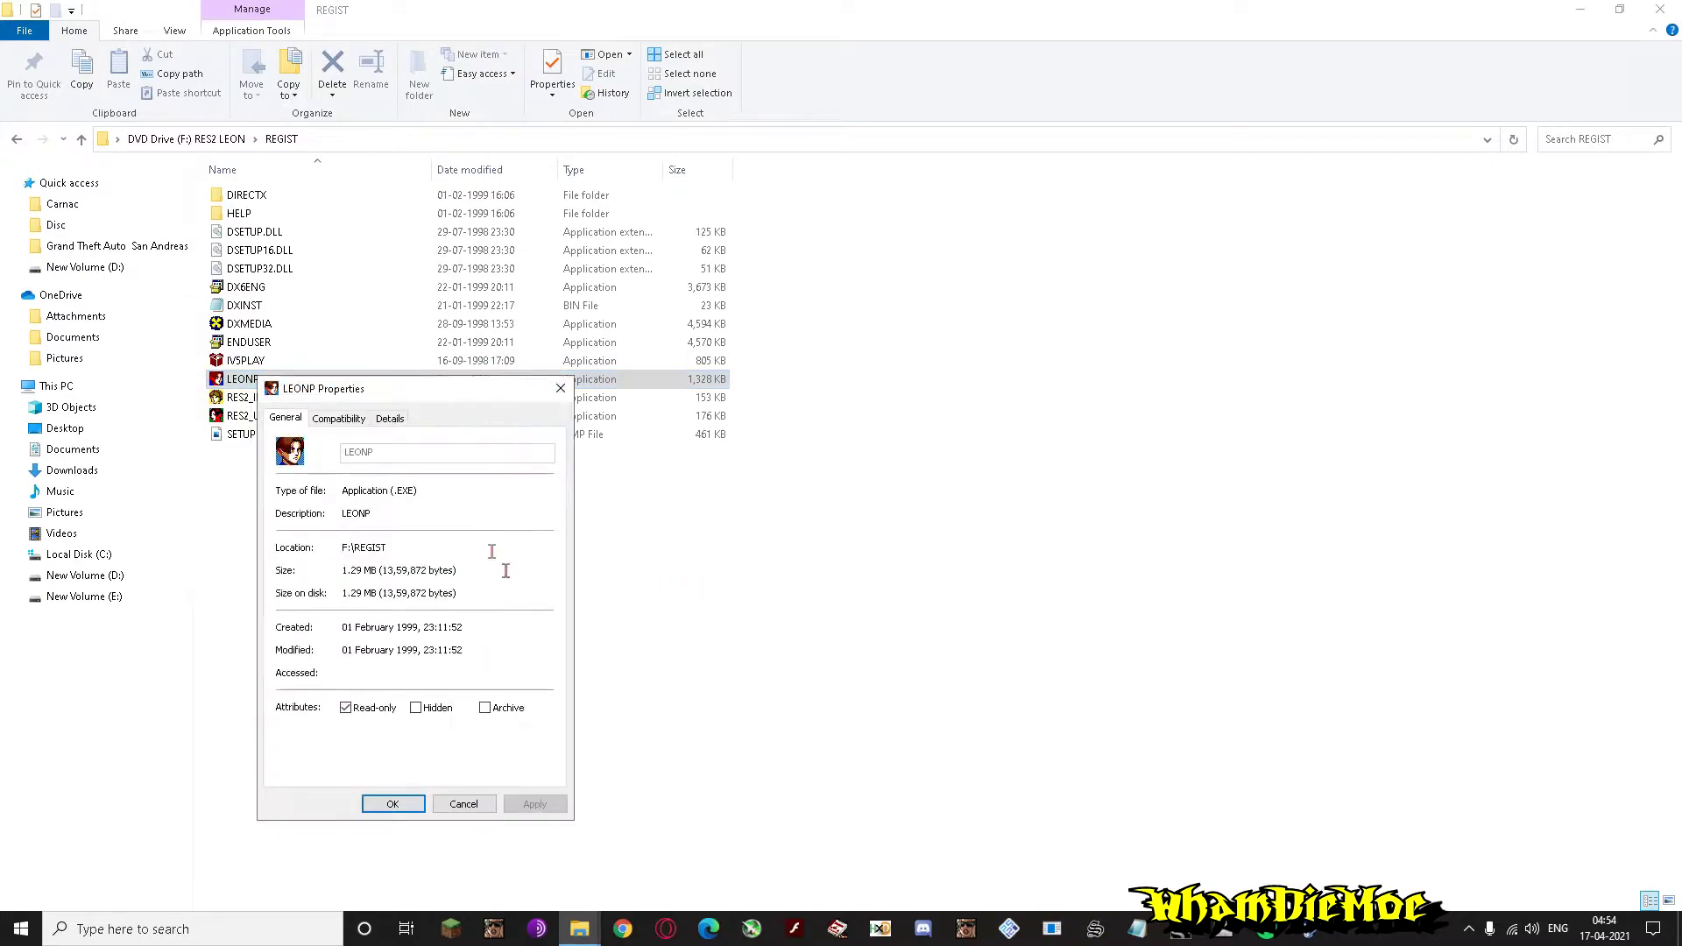
left_click(339, 420)
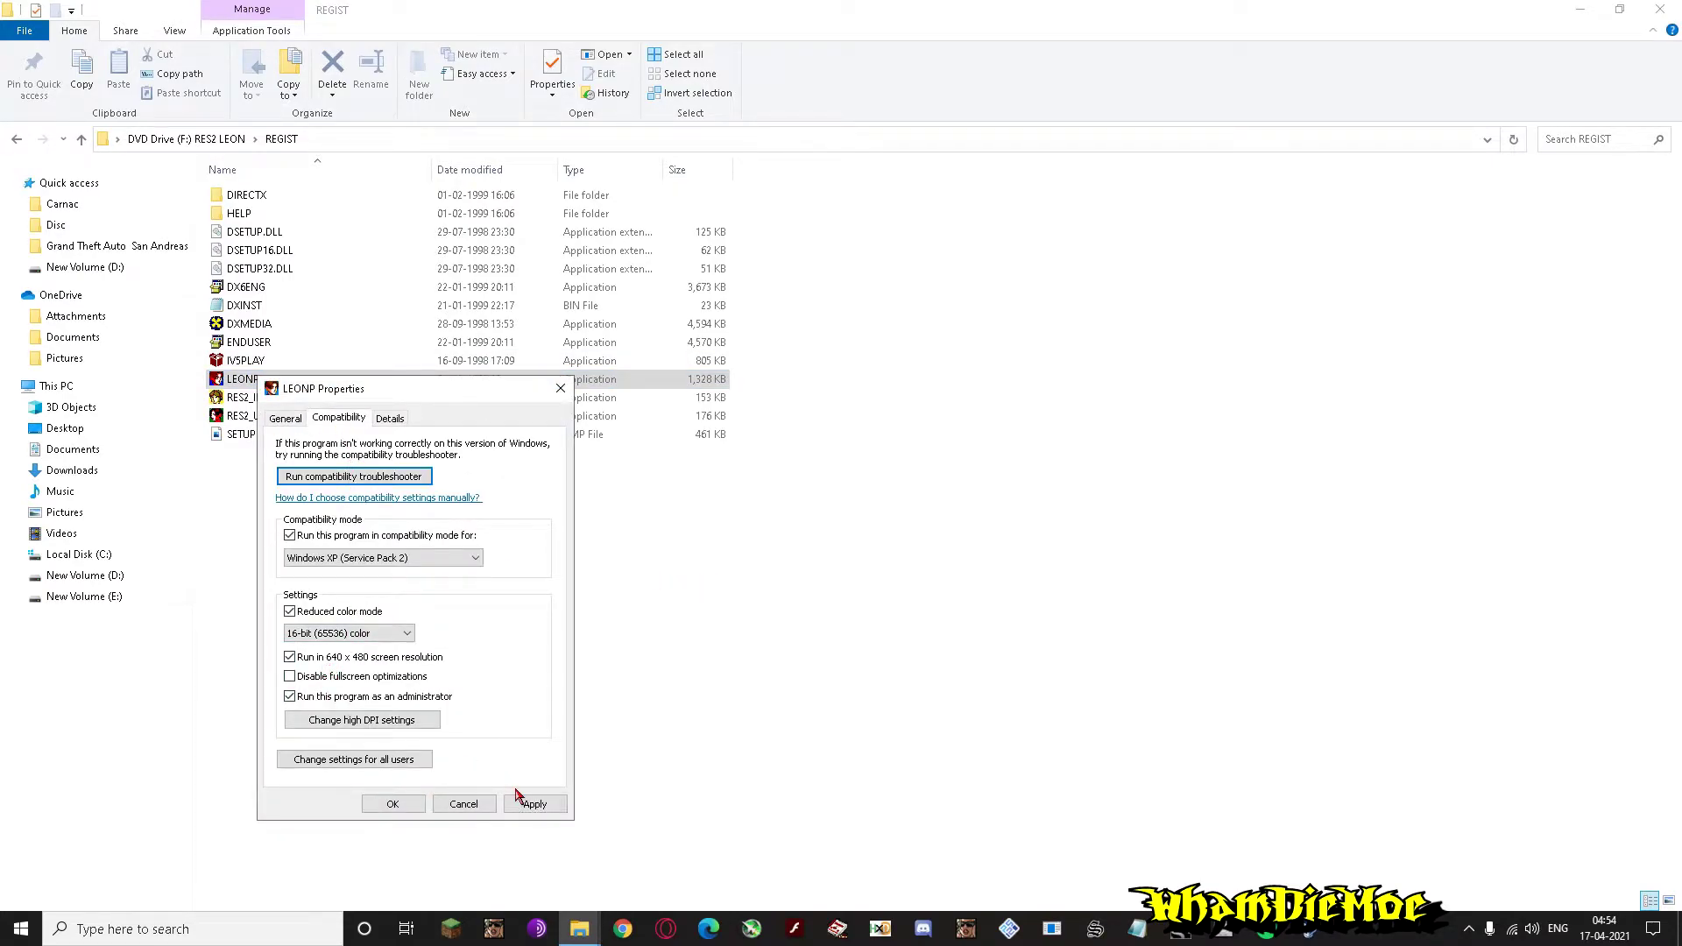
left_click(394, 806)
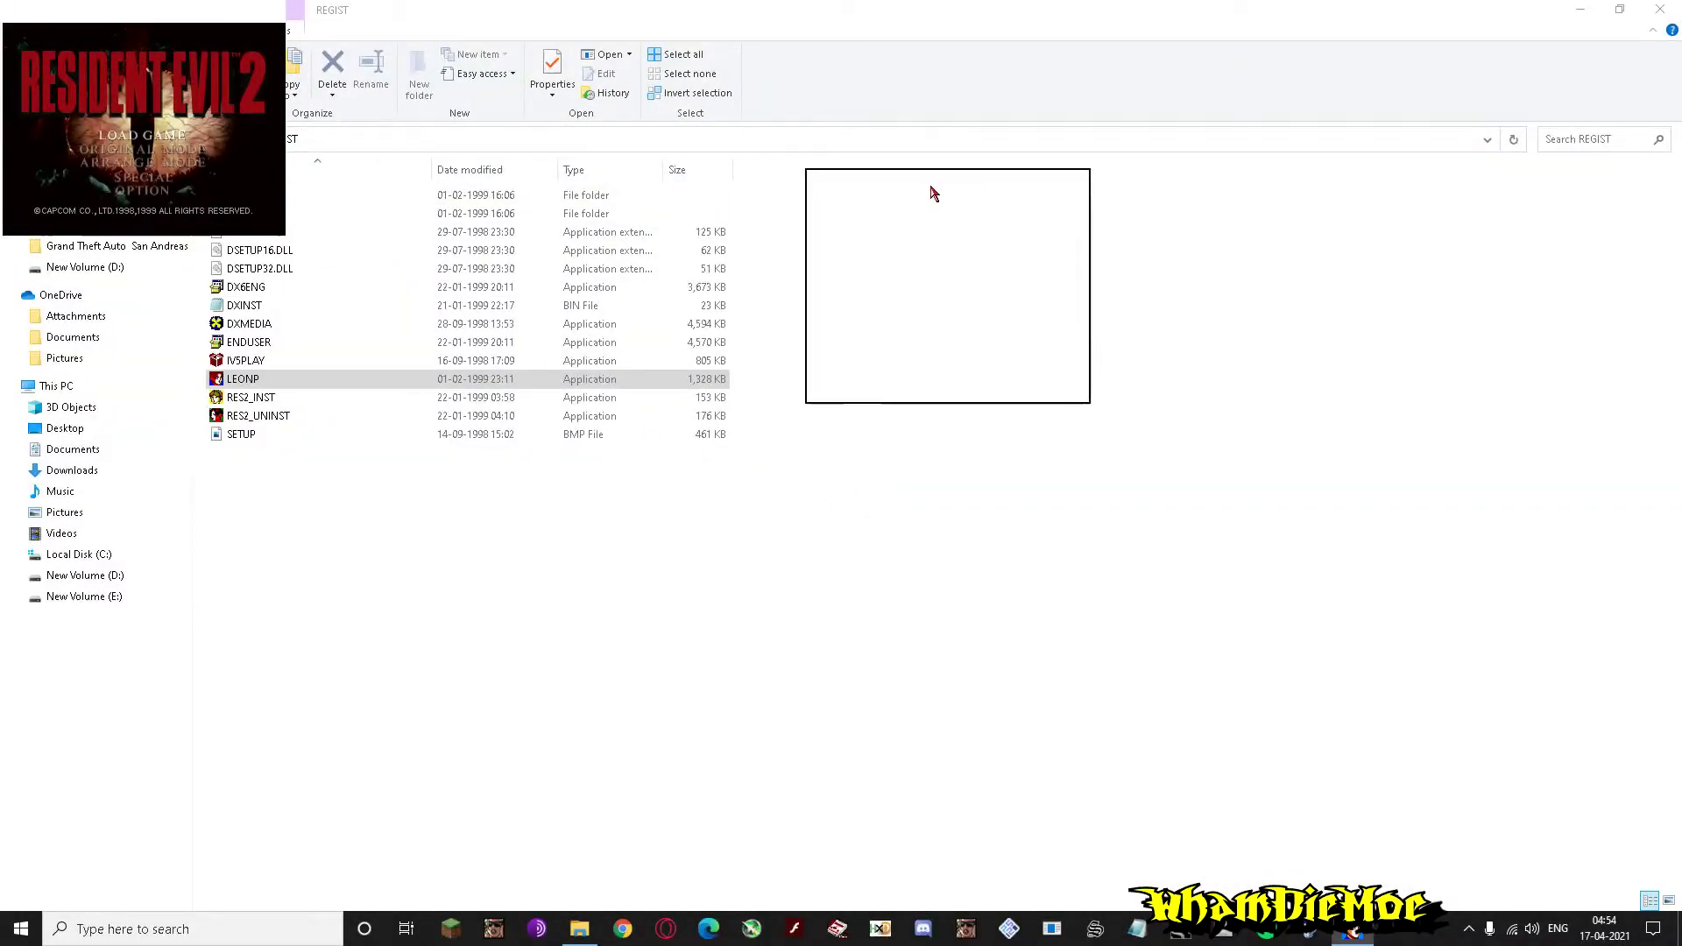
Step: Move the game window to the screen centre and let the intro play full screen
left_click_drag(931, 193, 960, 473)
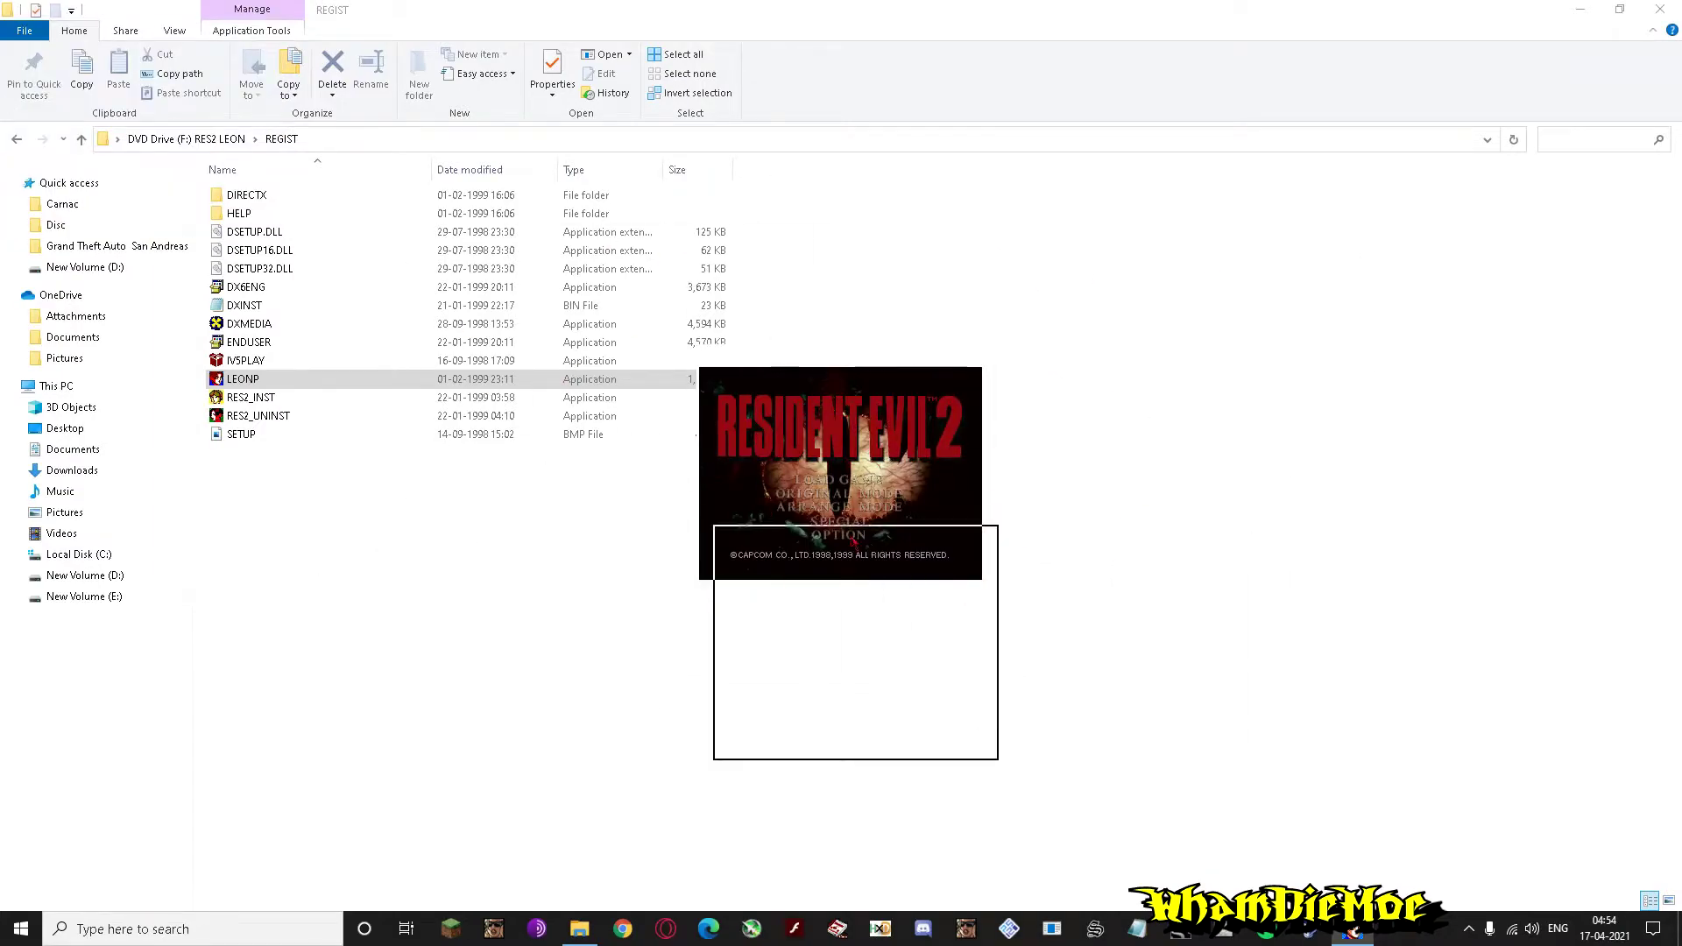
left_click_drag(852, 541, 905, 547)
left_click_drag(1064, 503, 847, 441)
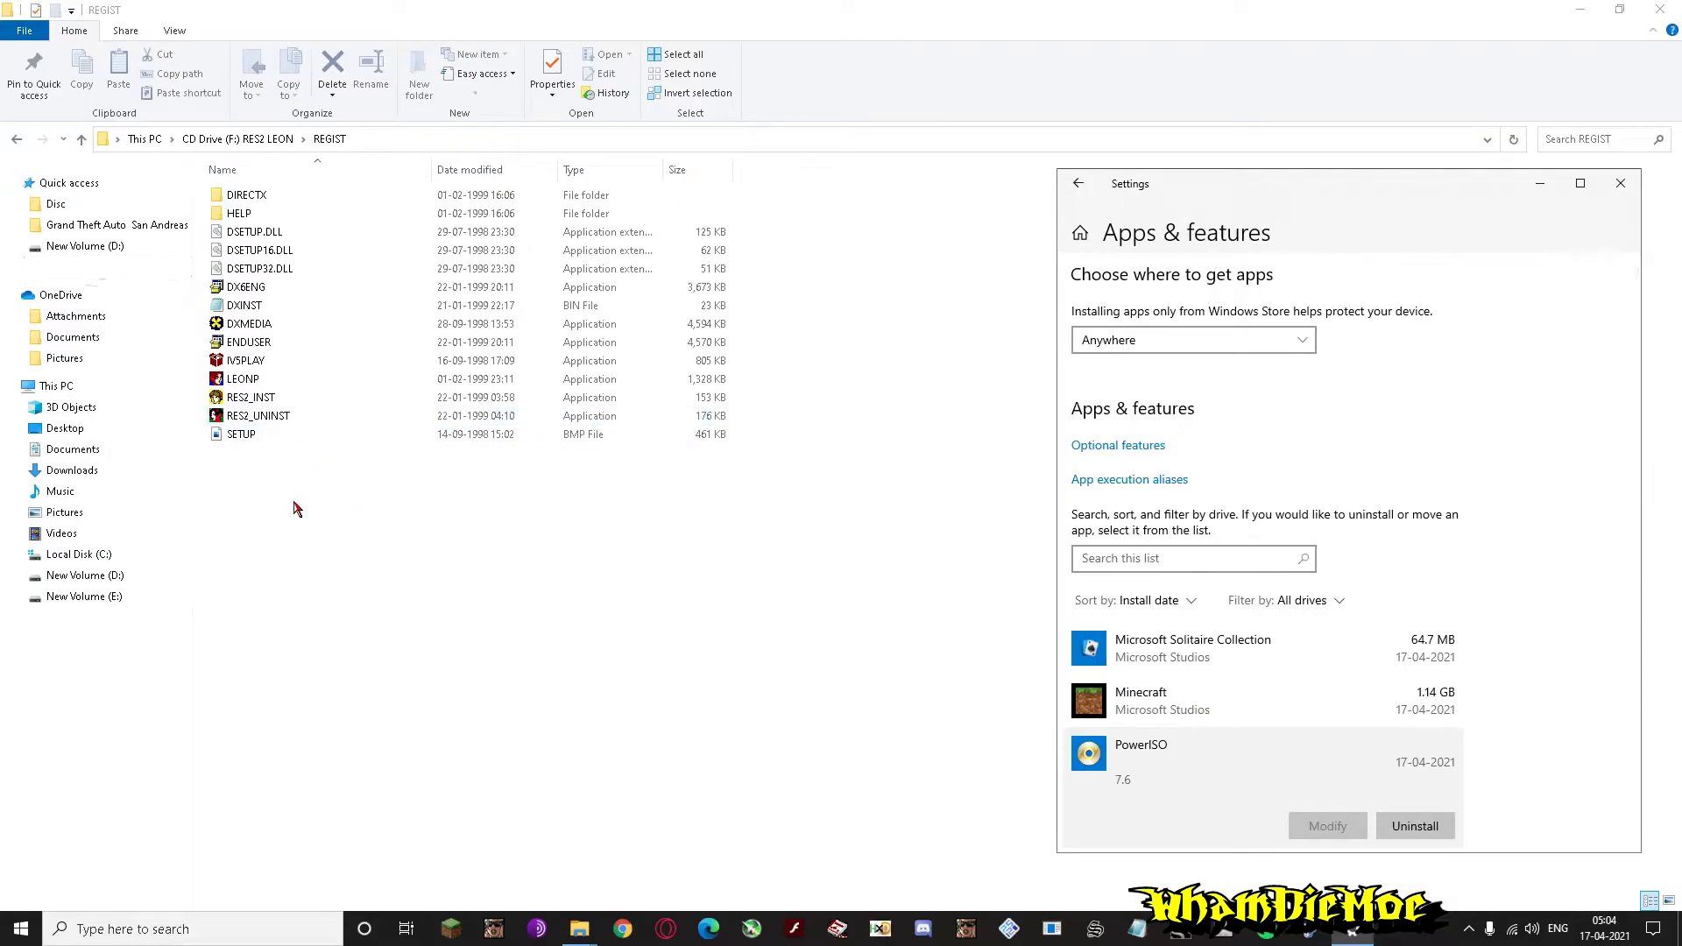
Step: Relaunch LEONP from File Explorer and close the Apps & features settings window
left_click(295, 508)
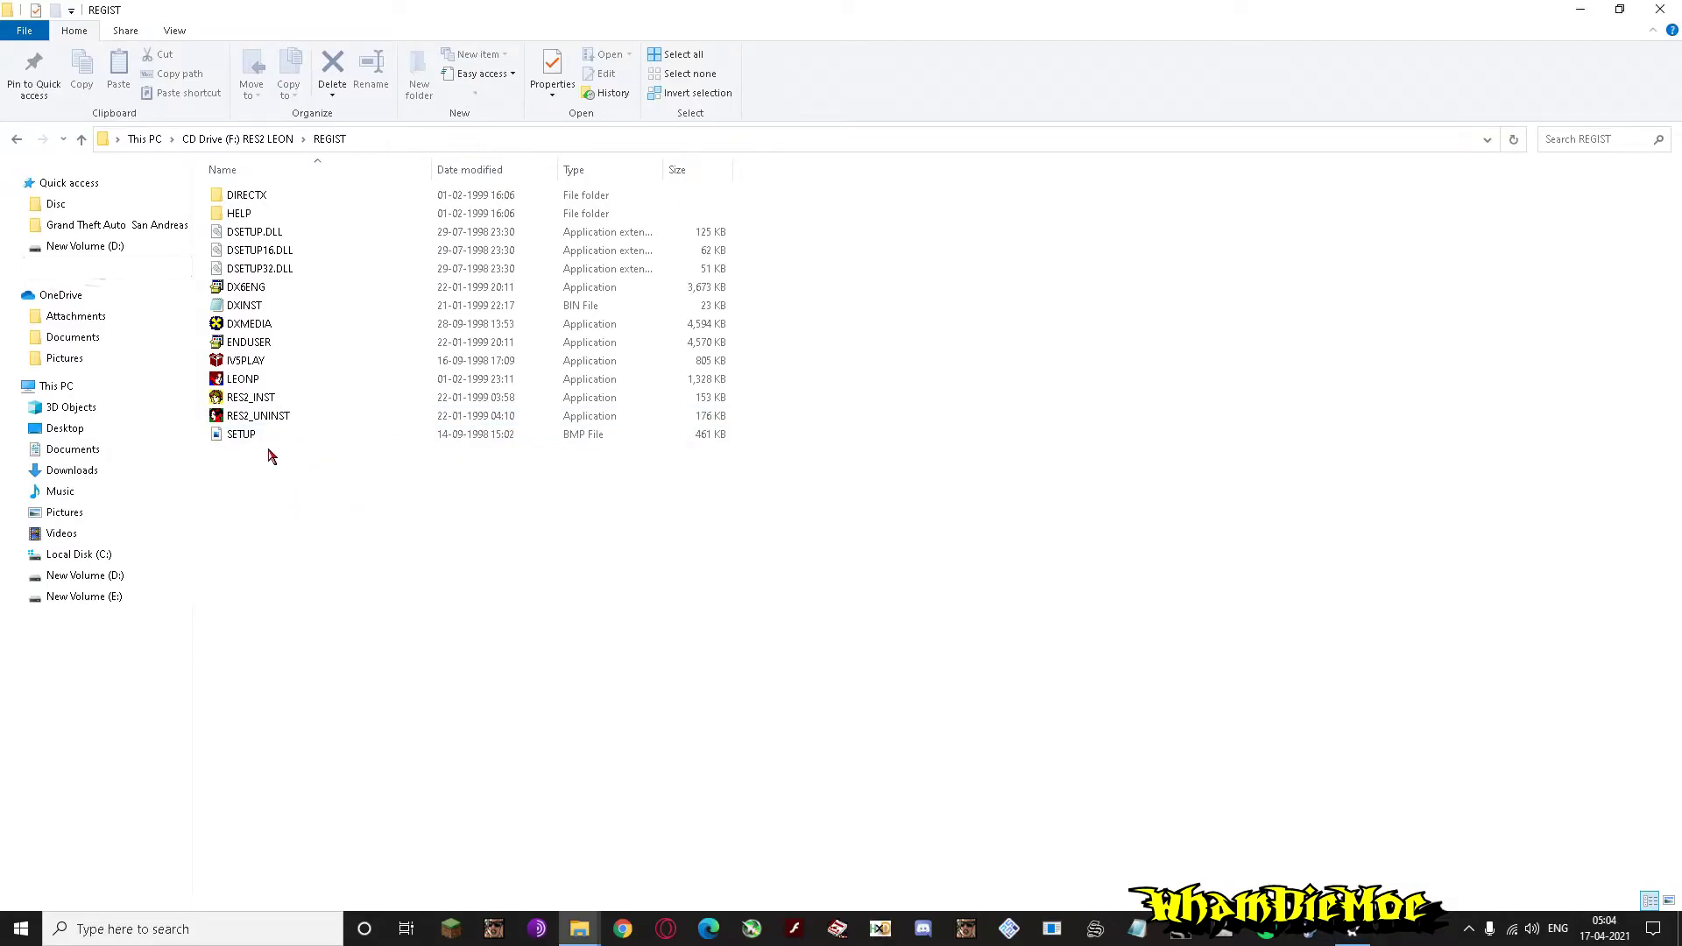
double_click(253, 385)
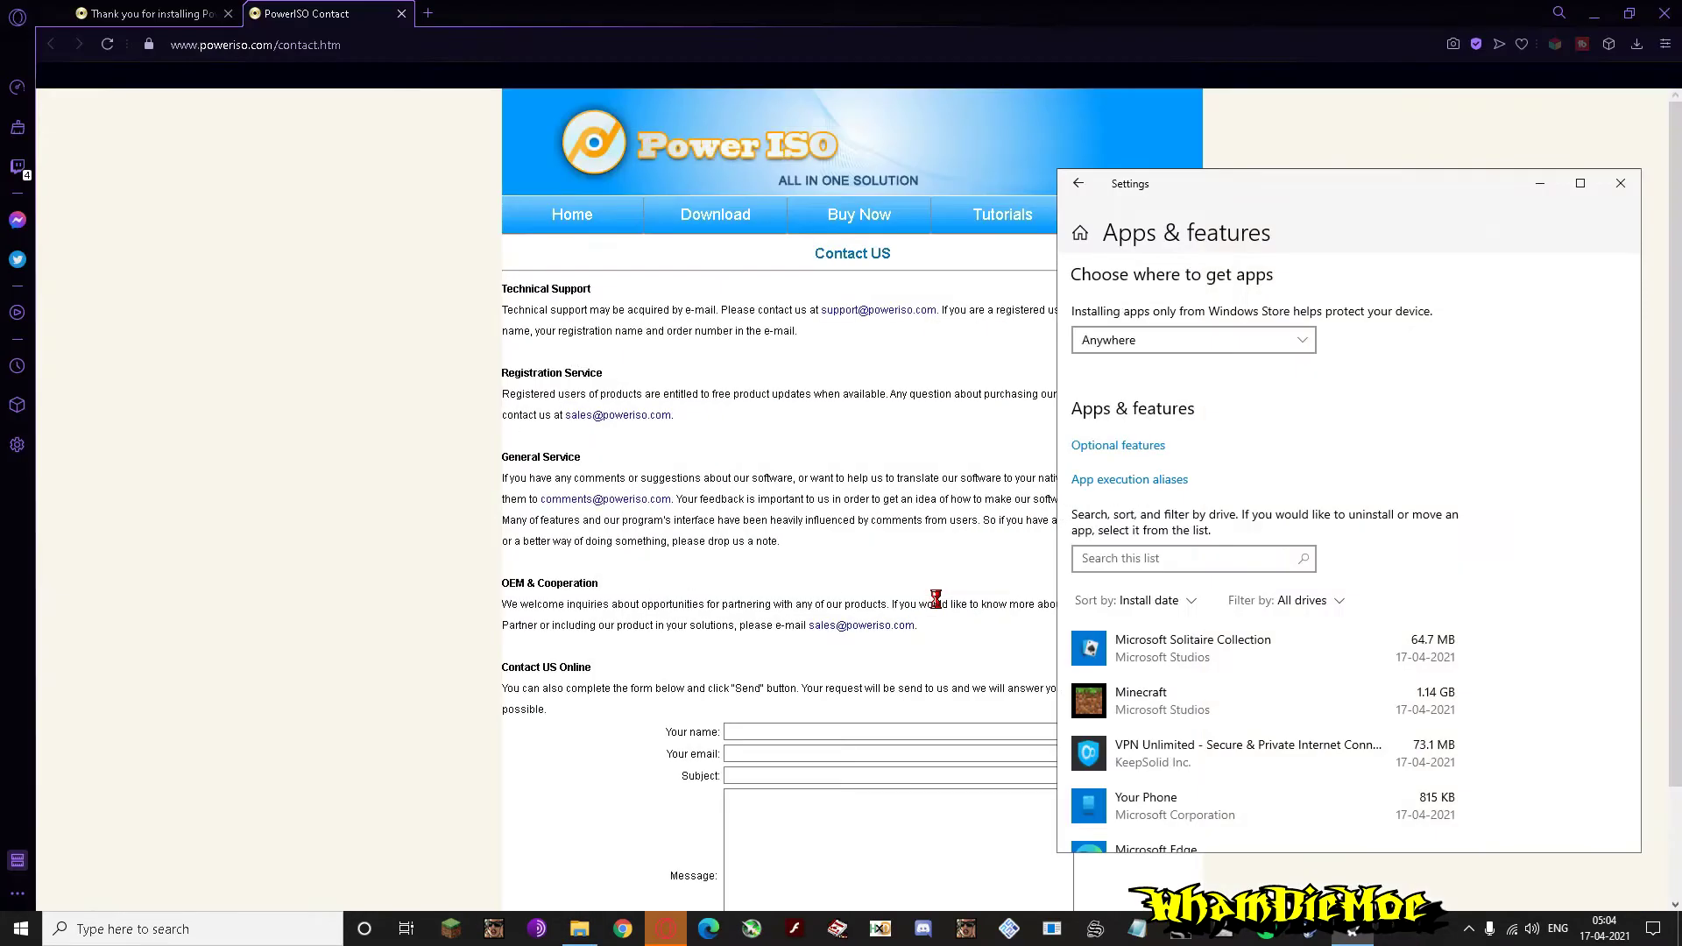
left_click(1619, 183)
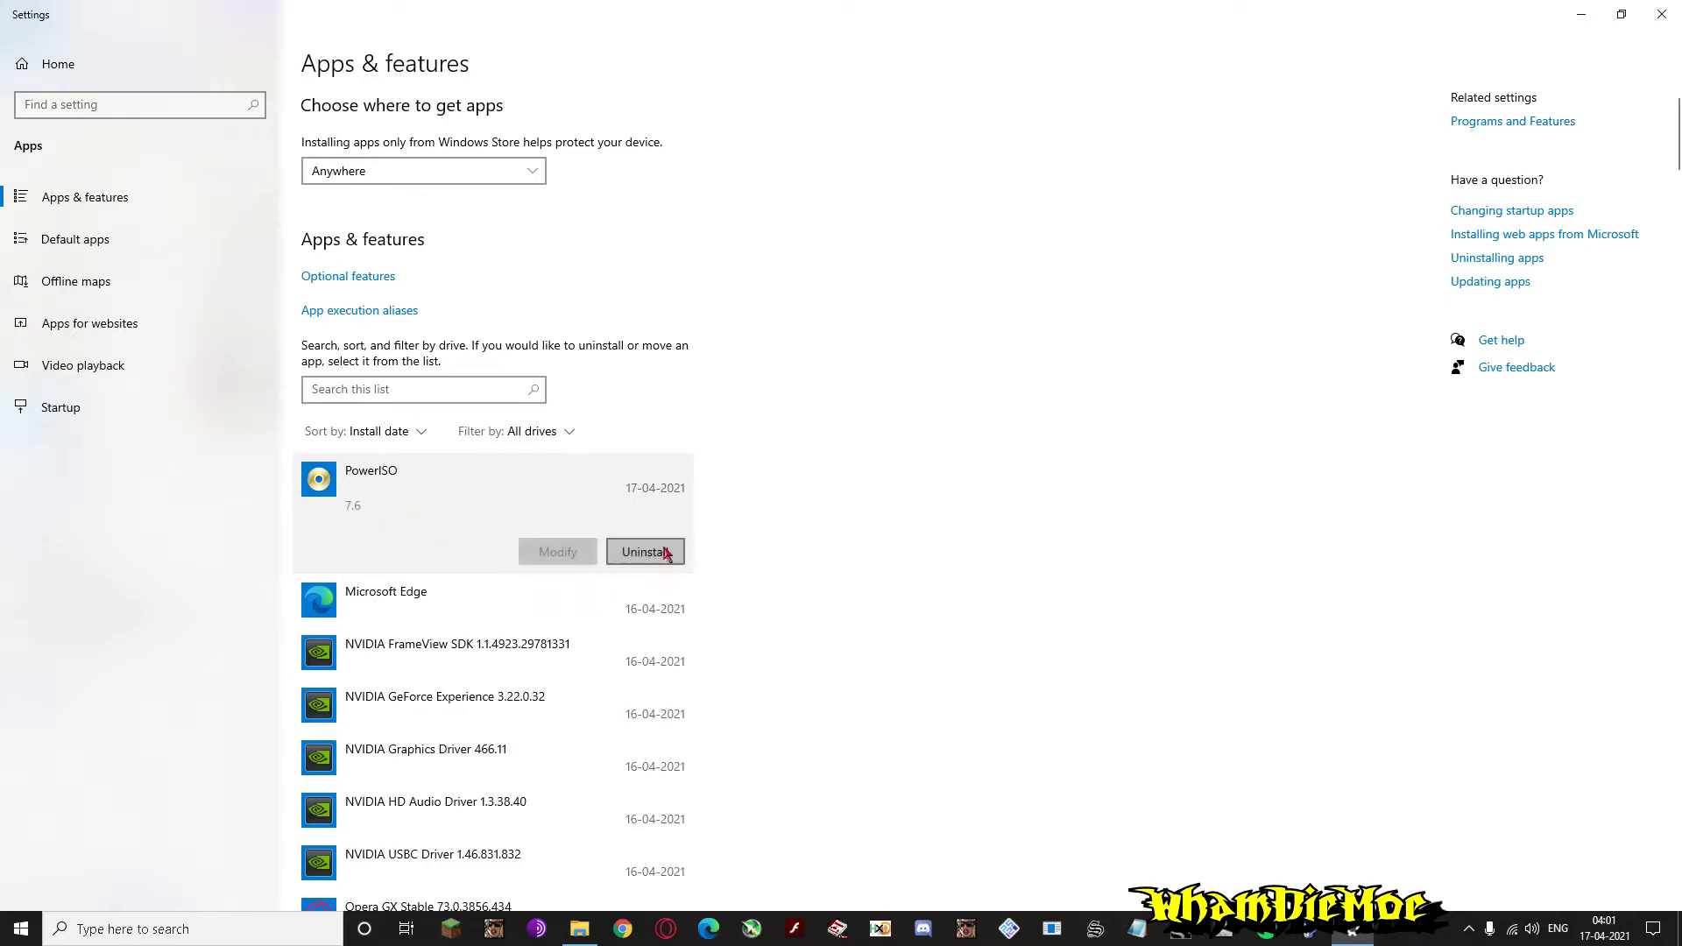
Step: Uninstall PowerISO, confirming removal and completing its uninstaller
left_click(666, 554)
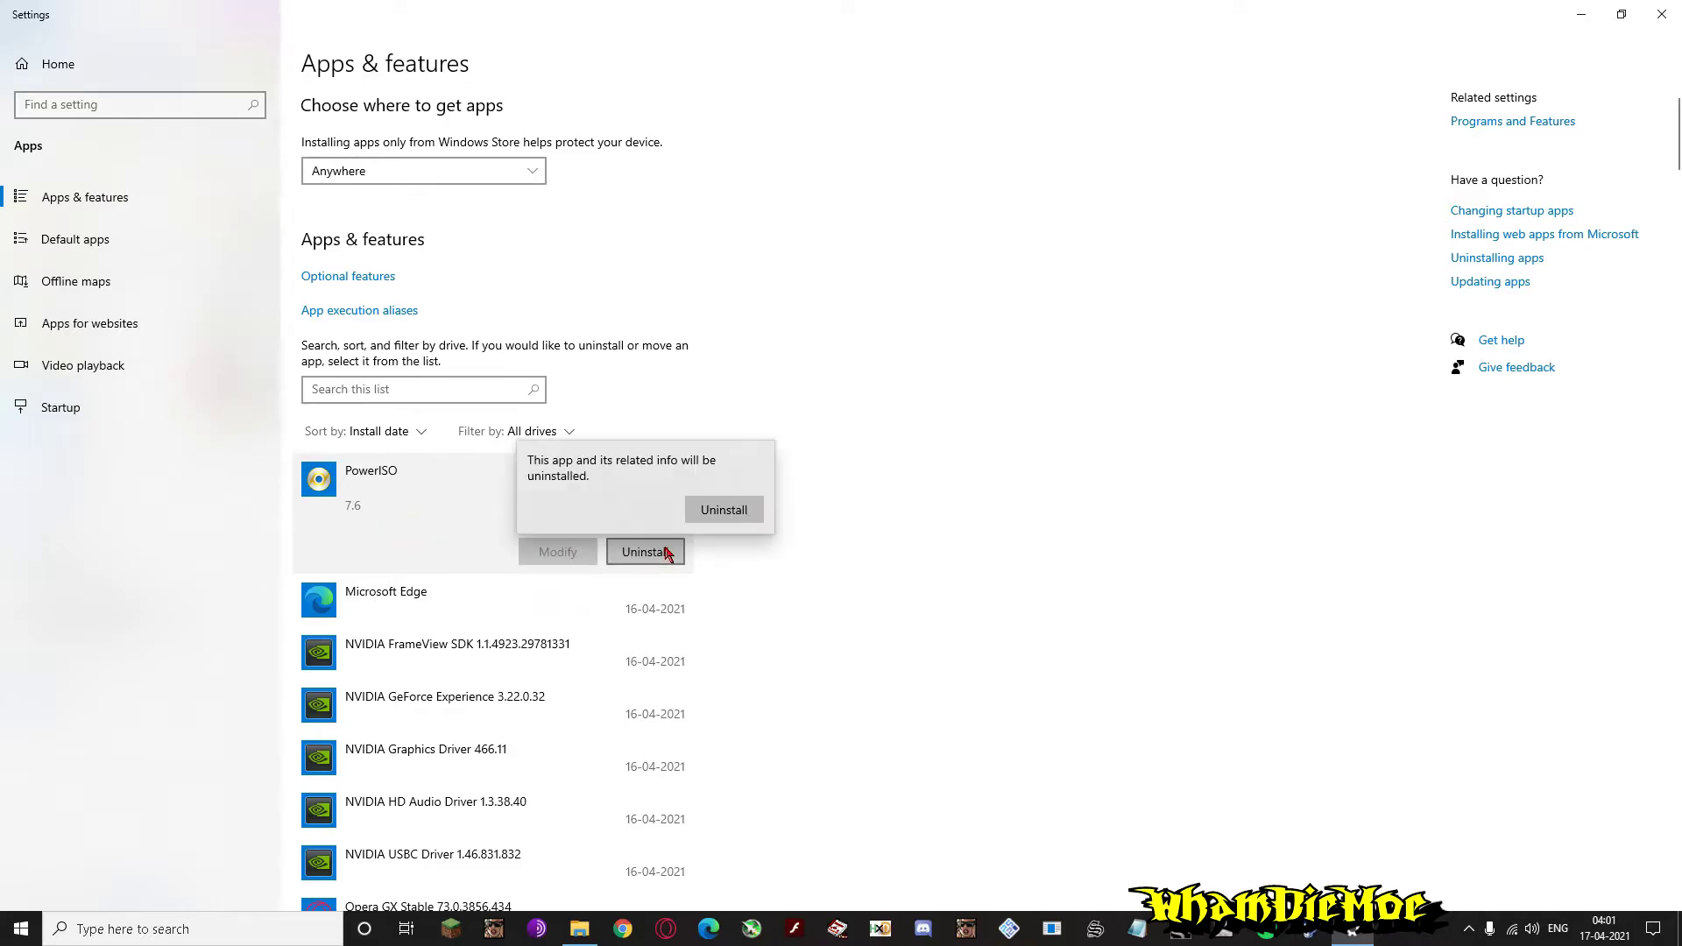
left_click(724, 511)
left_click(939, 602)
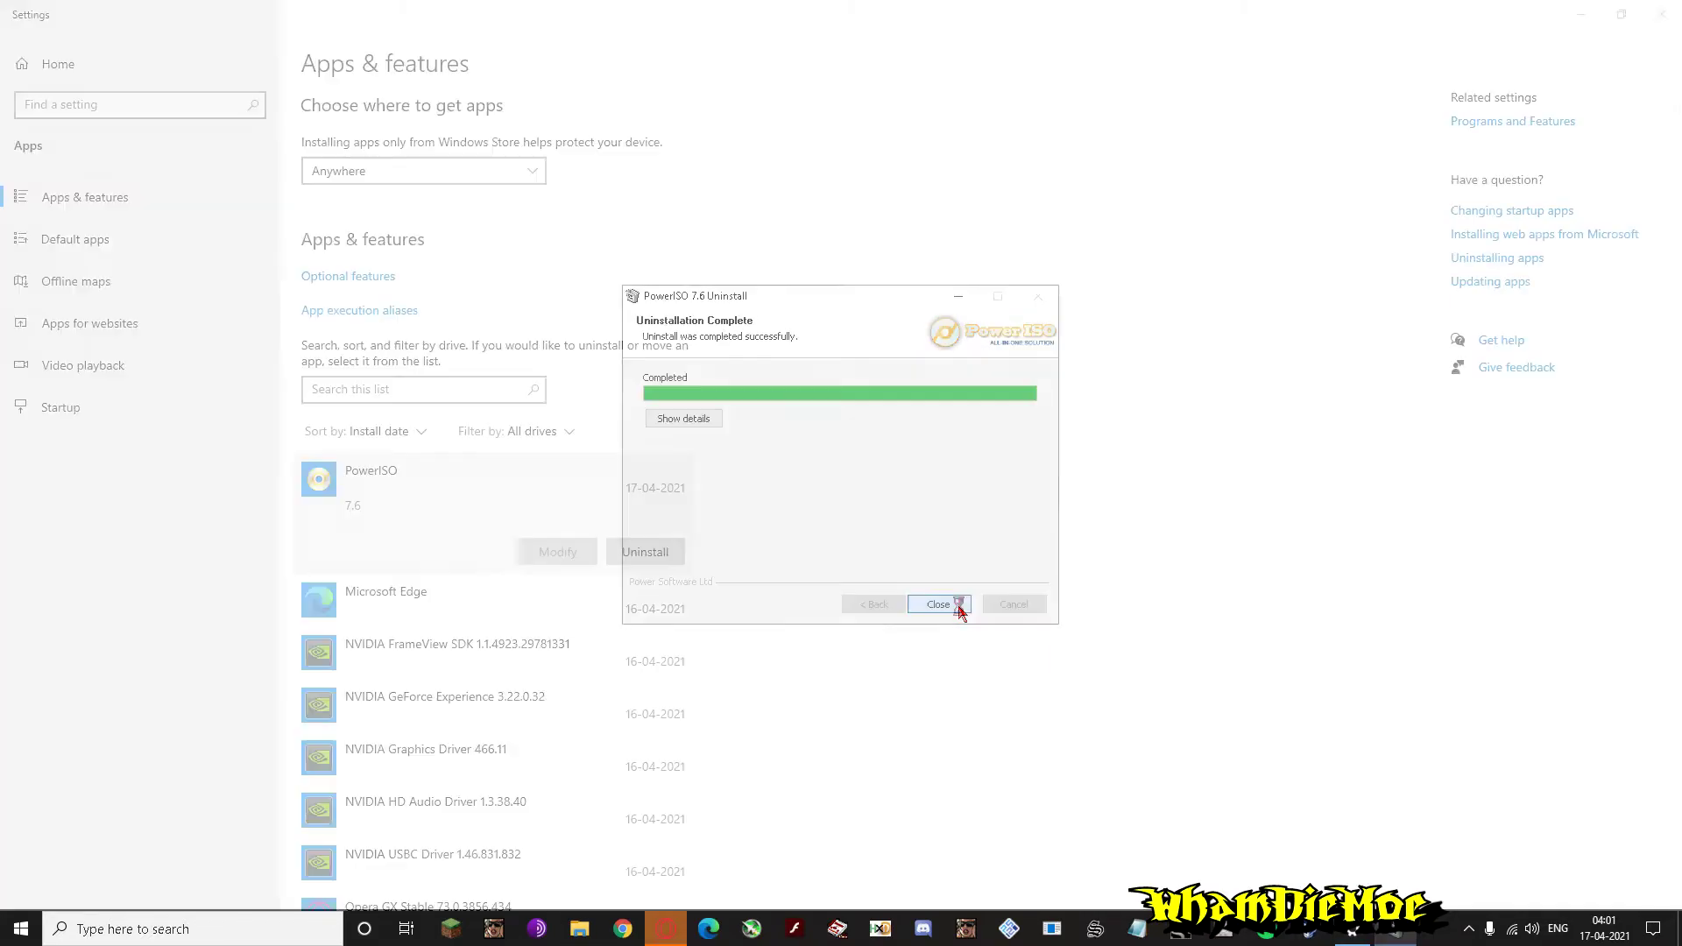
left_click(938, 605)
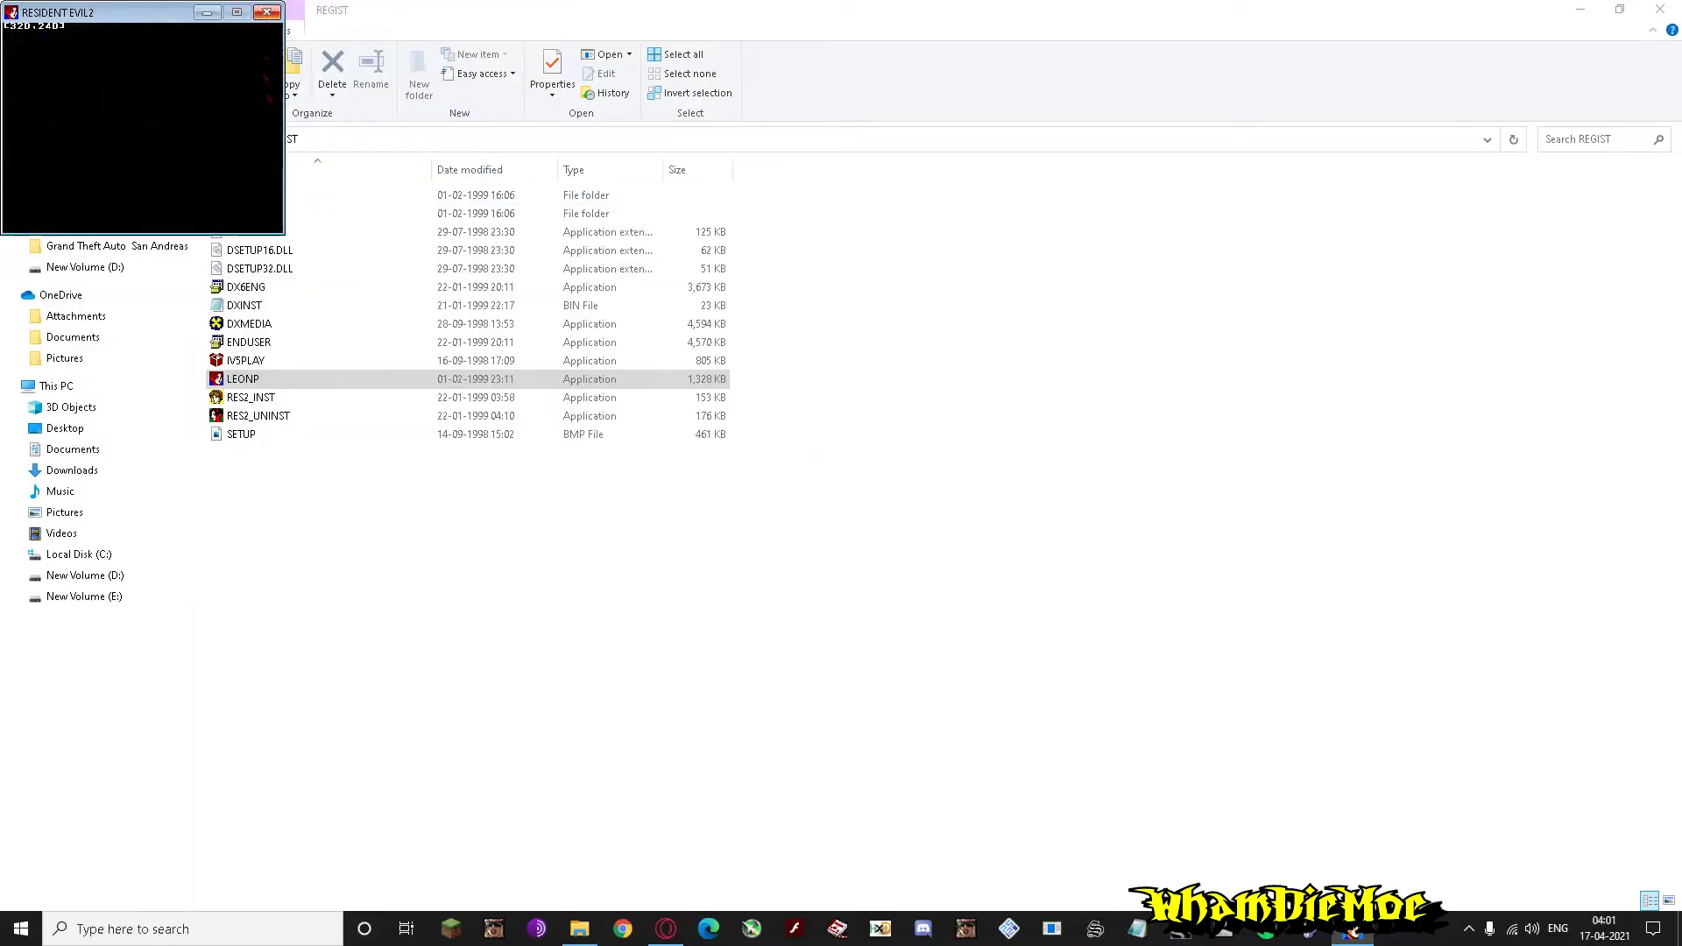
Step: Confirm LEONP's compatibility settings unchanged and launch the game
right_click(444, 380)
left_click(486, 705)
left_click(345, 434)
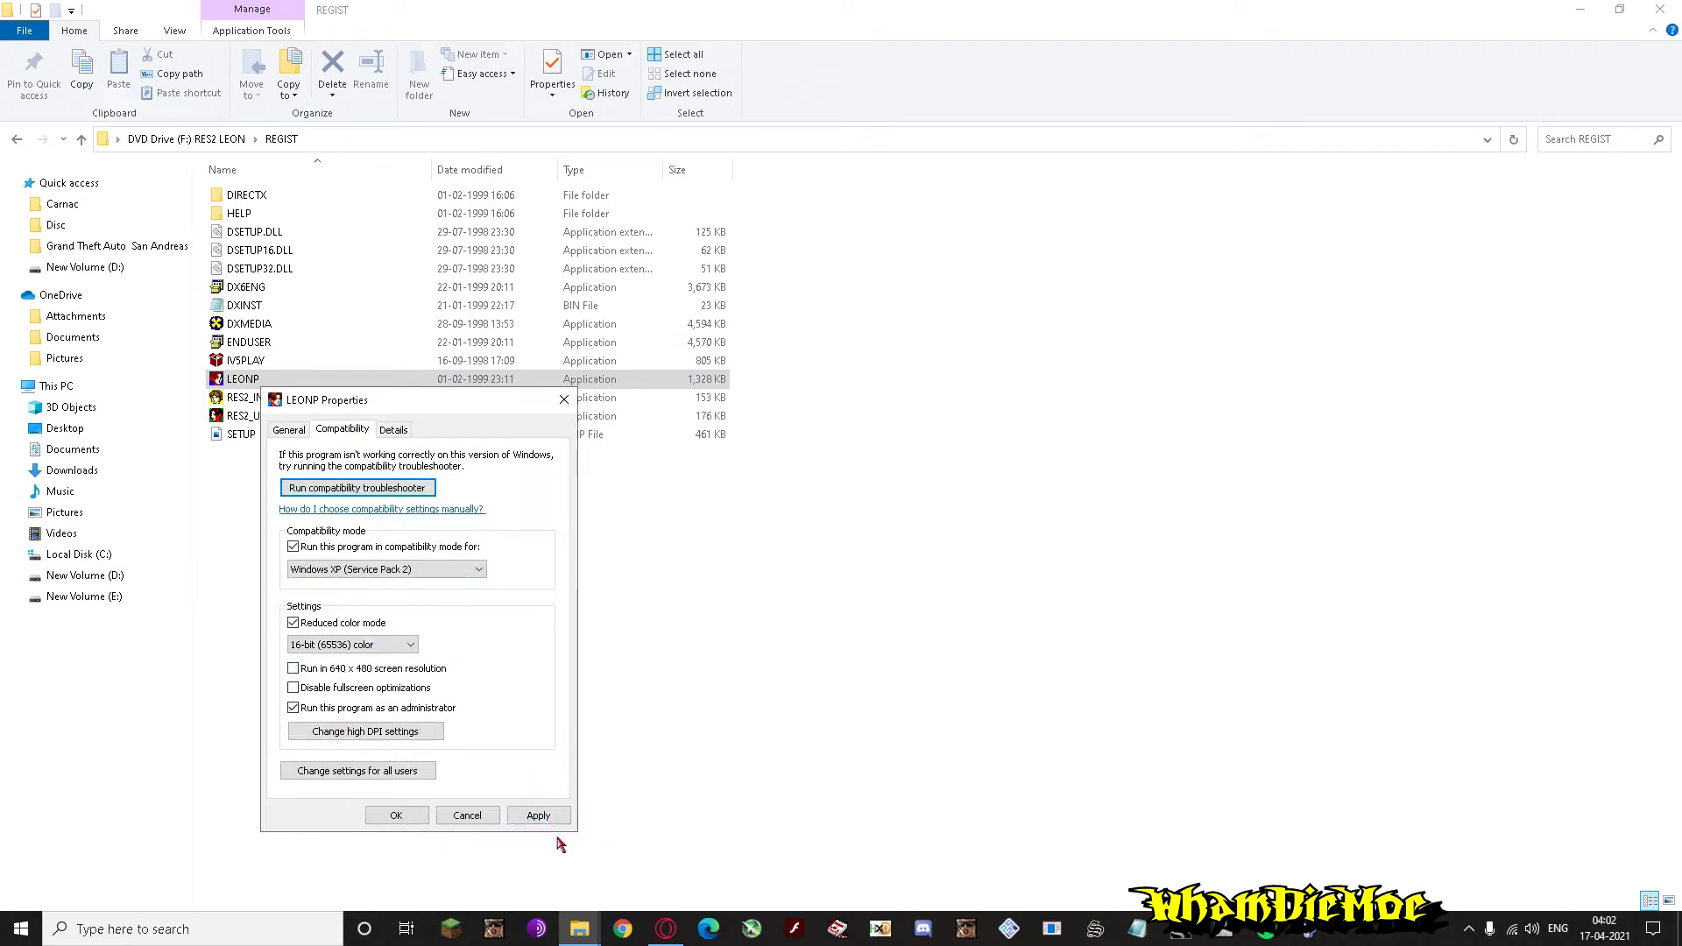
left_click(395, 816)
double_click(242, 378)
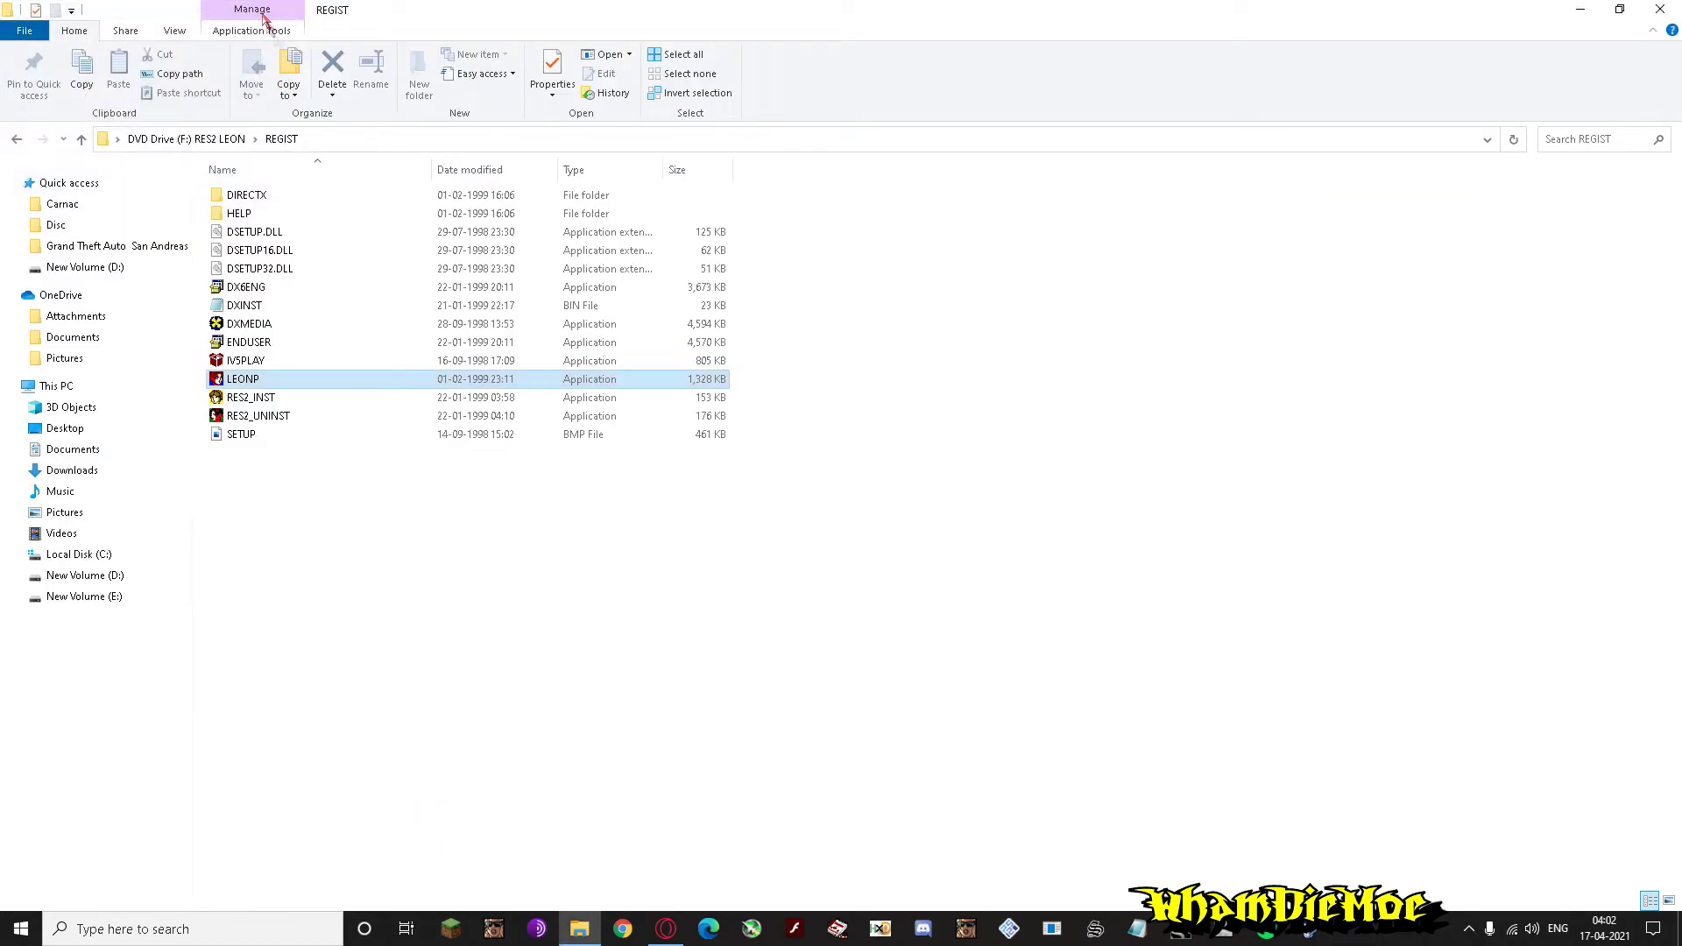
Step: Recheck LEONP's settings, relaunch it, then toggle windowed and back to full screen with Alt+Enter
right_click(279, 380)
left_click(374, 720)
left_click(348, 415)
left_click(396, 811)
double_click(306, 382)
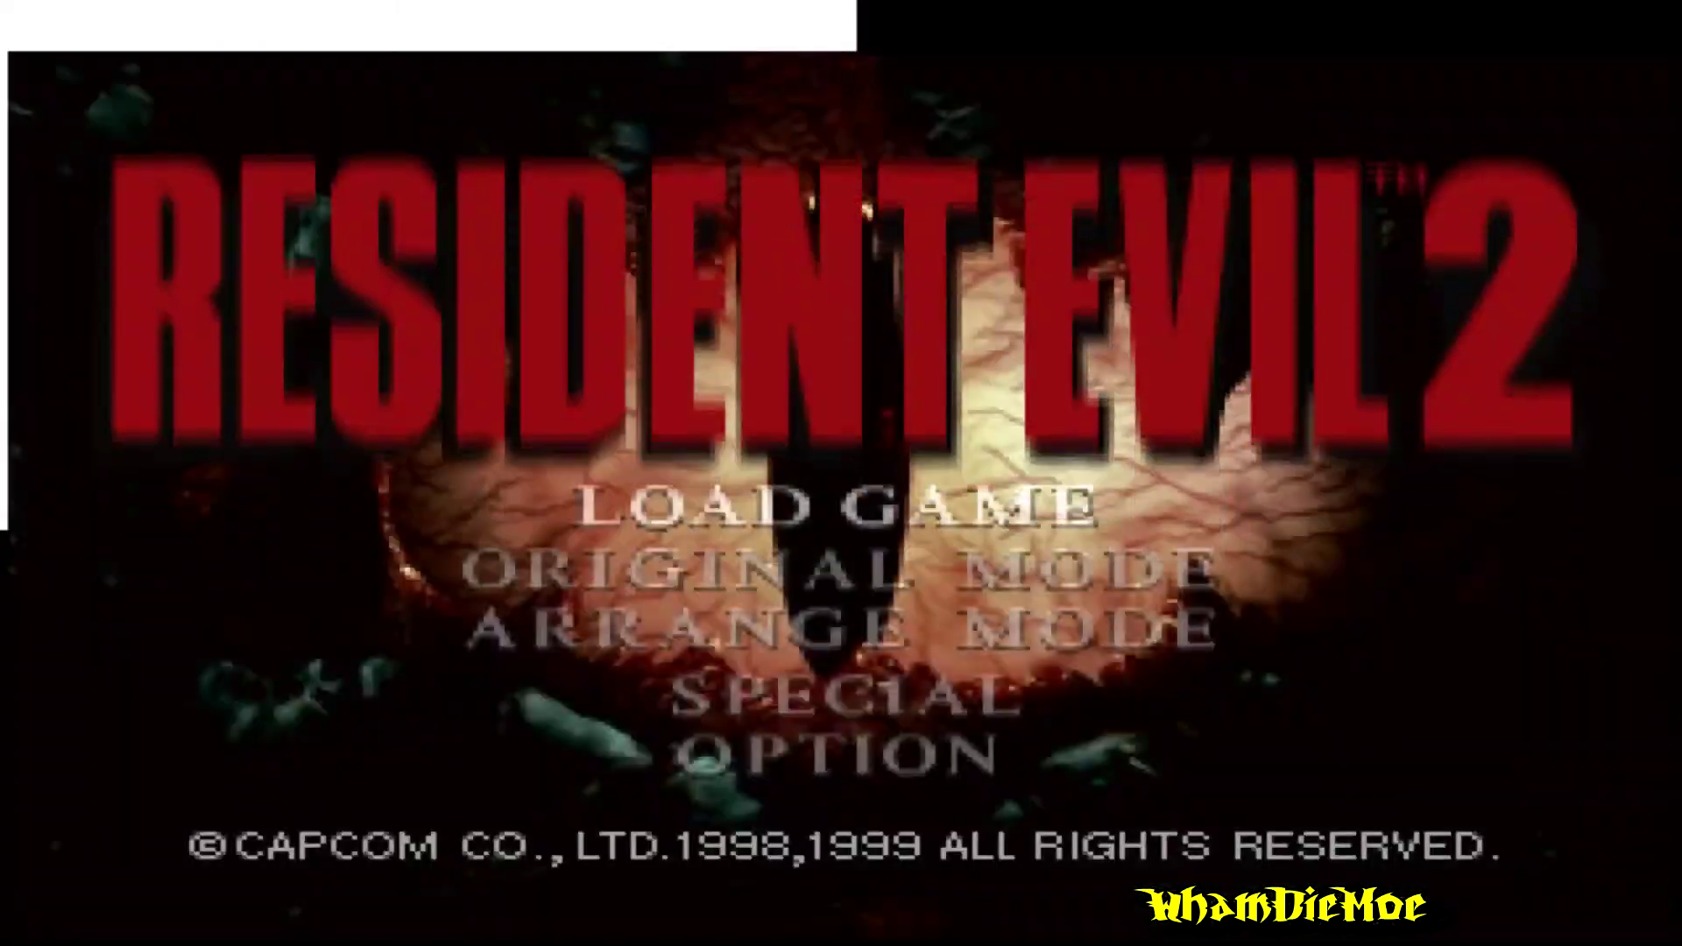
key("alt+Return")
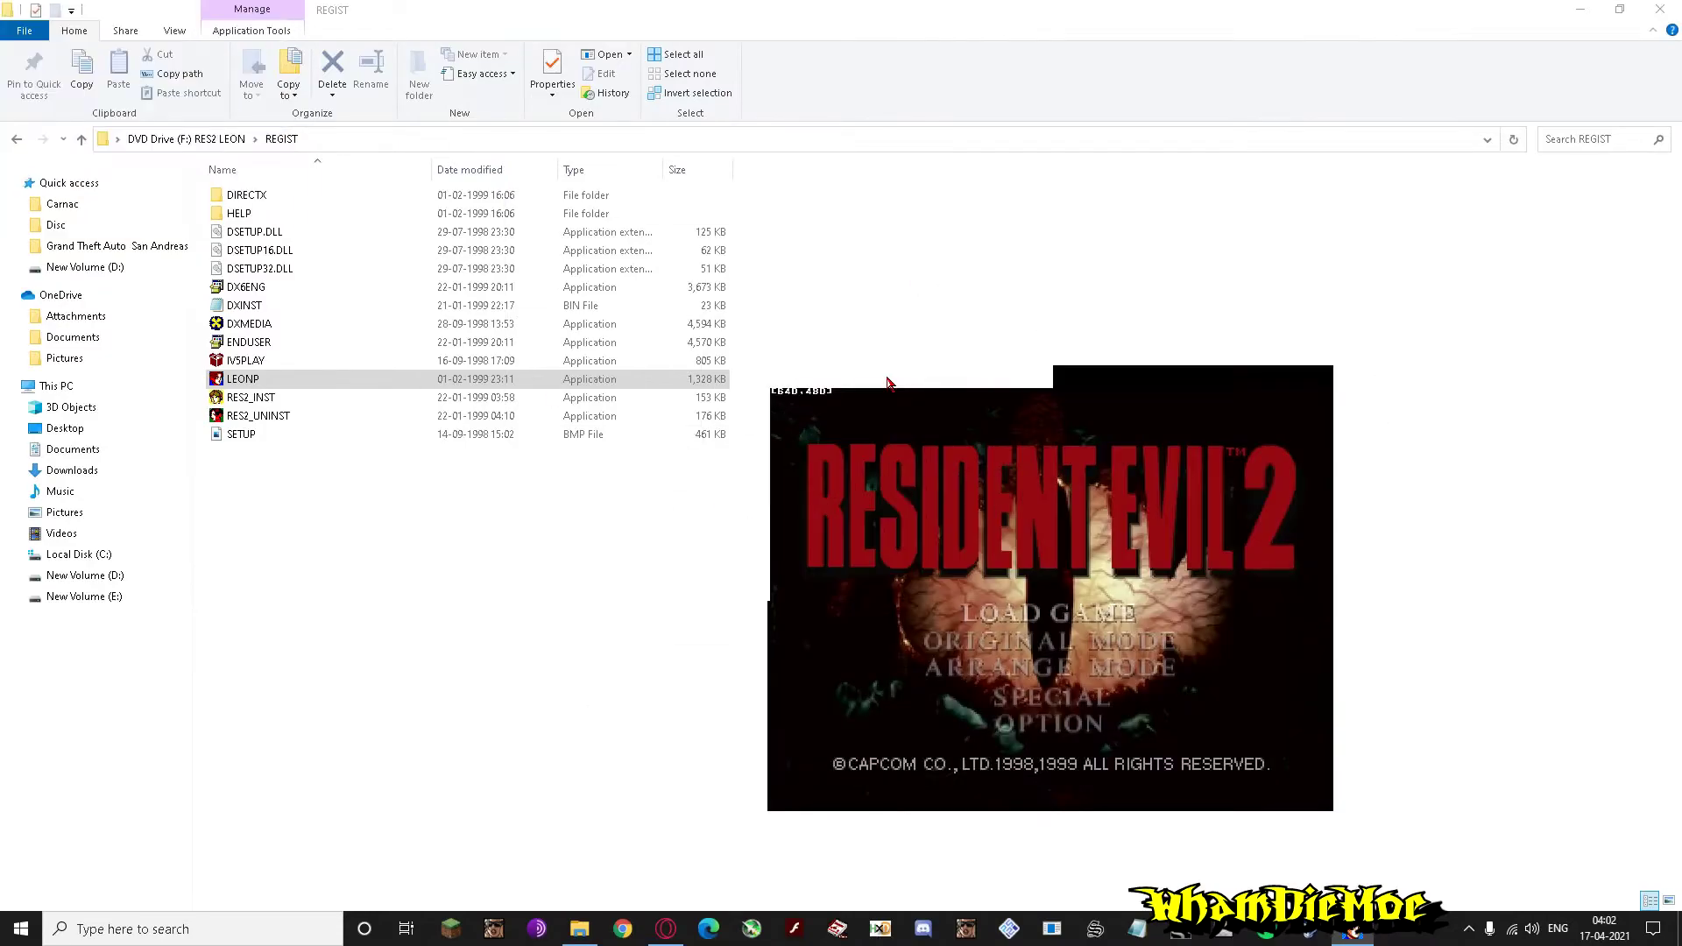
key("alt+Return")
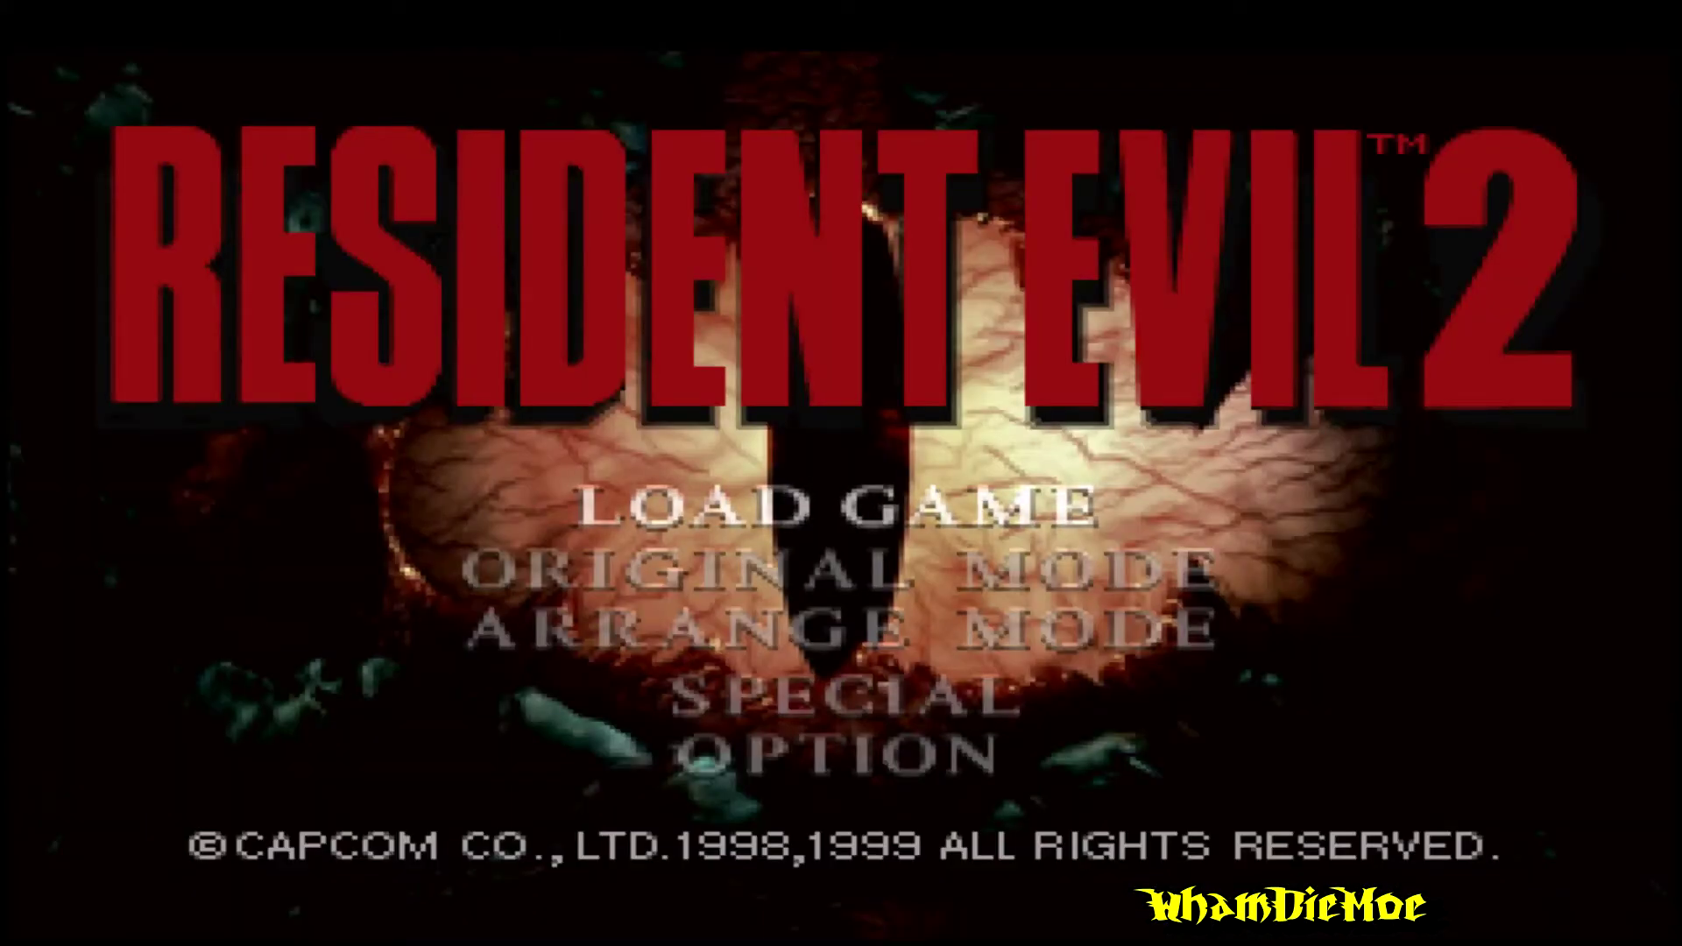